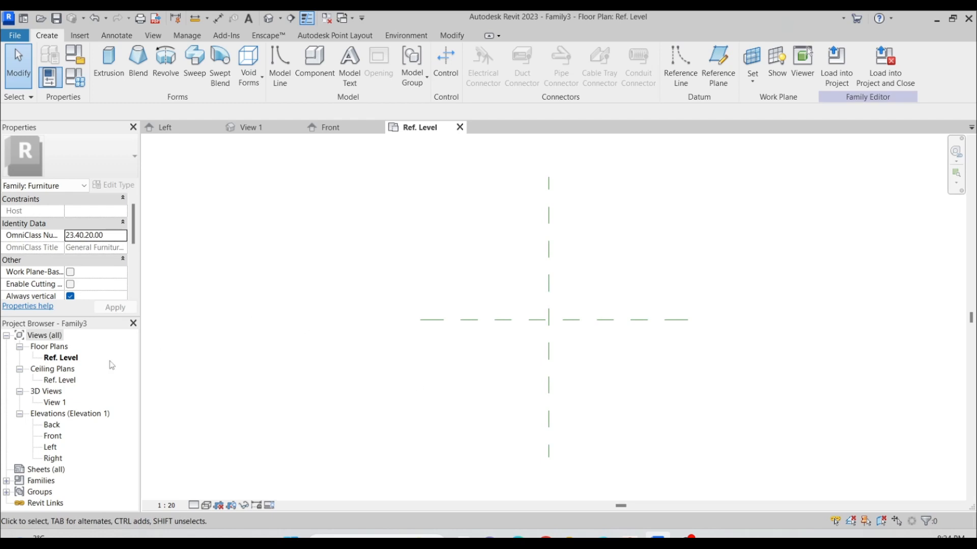
Start an extrusion and sketch a circle of radius 200 centred on the intersection of the two reference planes
{"action": "left_click", "coordinate": [109, 61]}
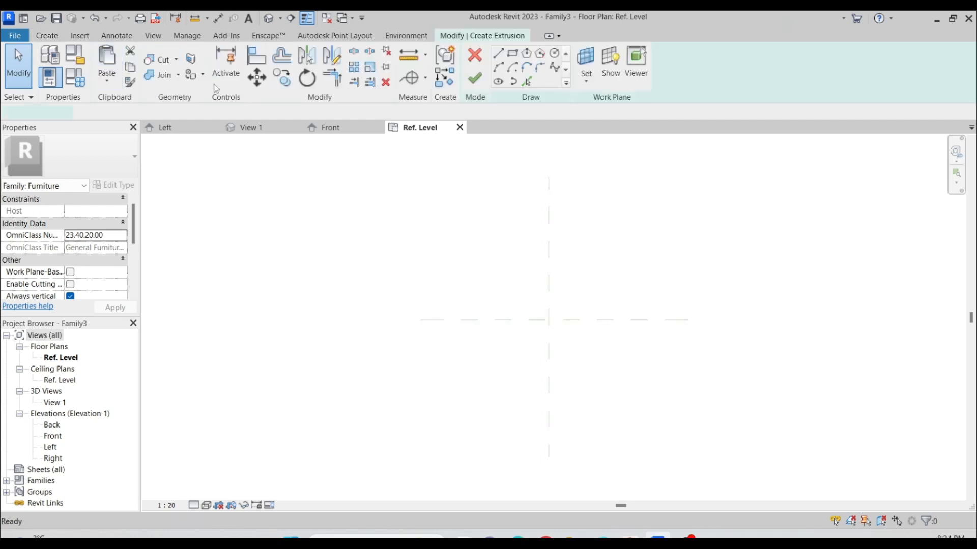
{"action": "left_click", "coordinate": [555, 54]}
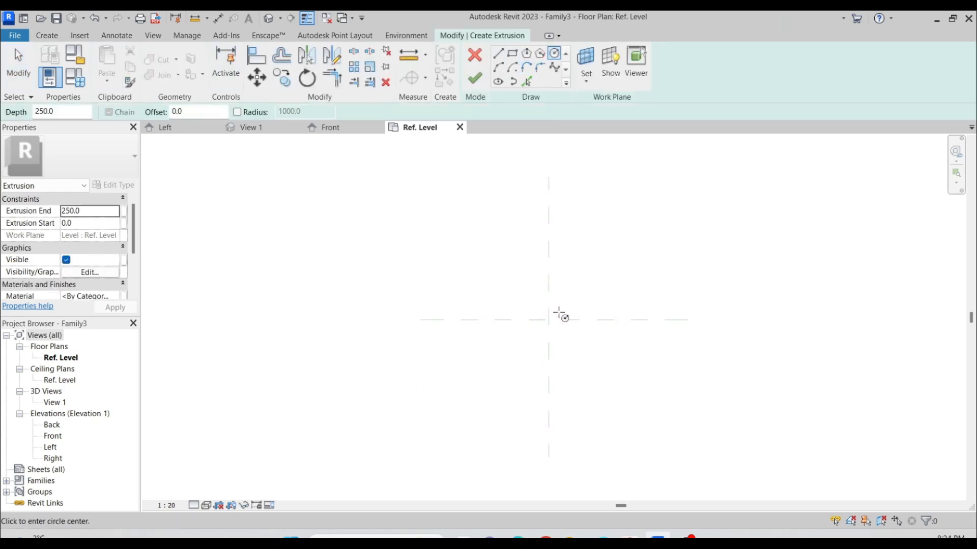
{"action": "left_click", "coordinate": [549, 319]}
{"action": "type", "text": "200"}
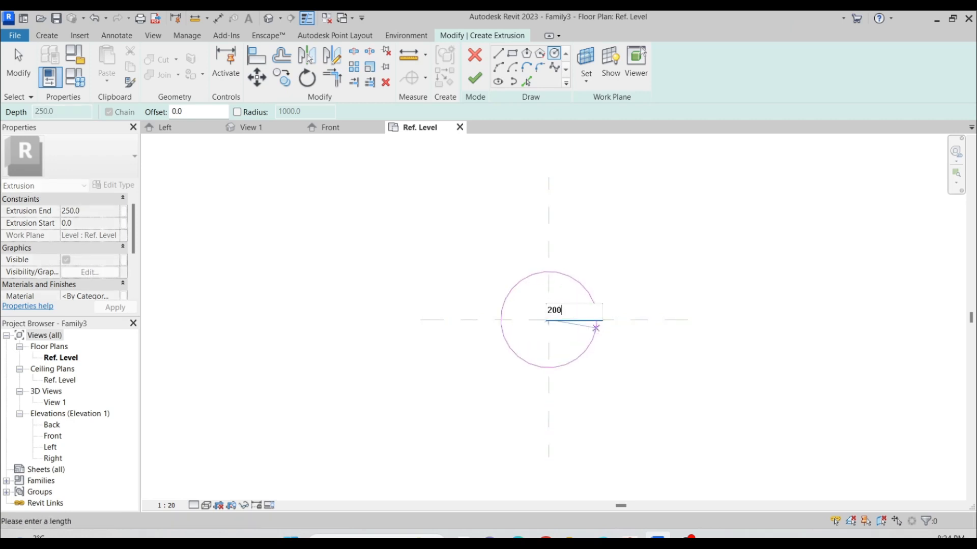
{"action": "key", "text": "Return"}
{"action": "scroll", "coordinate": [598, 349], "scroll_direction": "up", "scroll_amount": 3}
{"action": "key", "text": "Escape"}
{"action": "scroll", "coordinate": [584, 344], "scroll_direction": "up", "scroll_amount": 1}
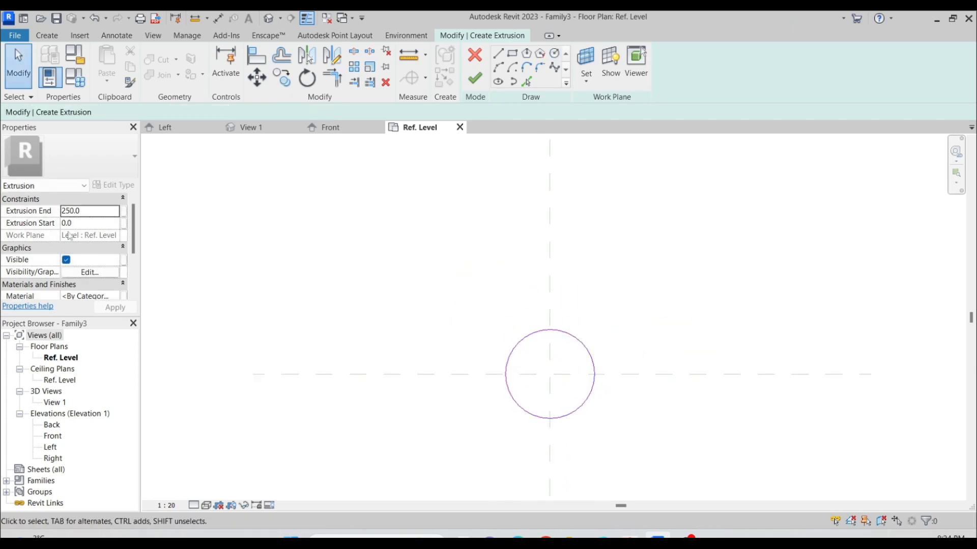
Set the extrusion end to 20, finish the circular base and view it in 3D
{"action": "left_click", "coordinate": [101, 209]}
{"action": "type", "text": "20"}
{"action": "left_click", "coordinate": [474, 78]}
{"action": "left_click", "coordinate": [270, 18]}
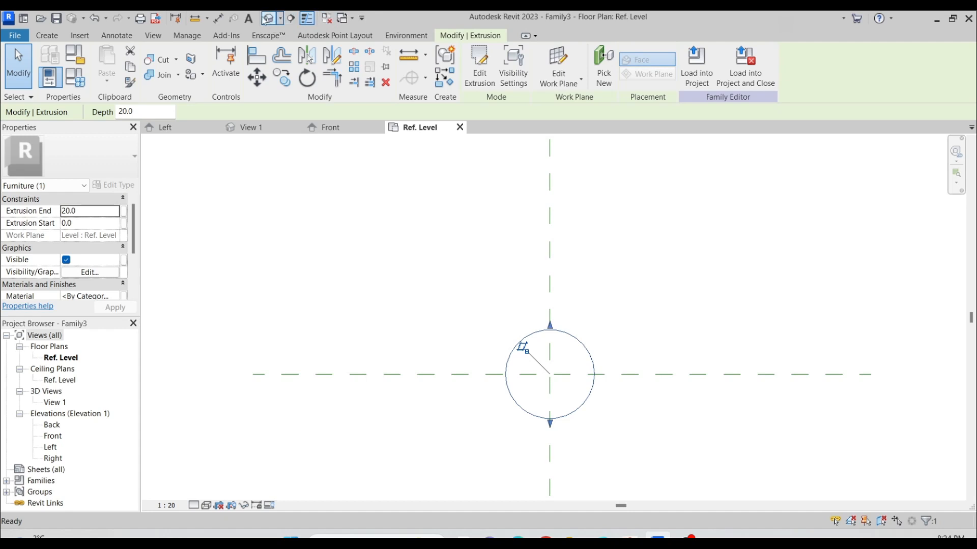
{"action": "scroll", "coordinate": [591, 409], "scroll_direction": "down", "scroll_amount": 3}
{"action": "middle_click_drag", "start_coordinate": [594, 409], "coordinate": [507, 374], "text": "shift"}
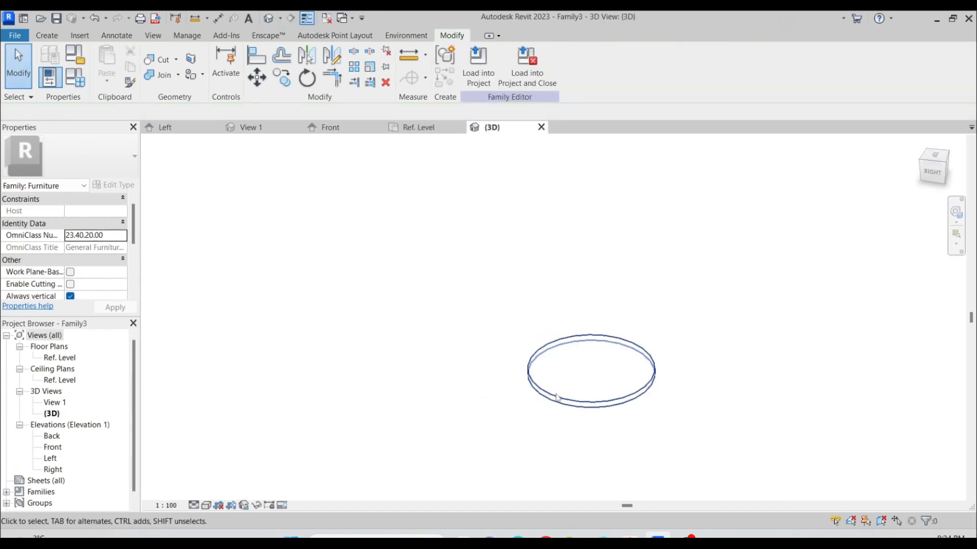
Set the work plane in the Ref. Level plan by picking the circular base's face
{"action": "double_click", "coordinate": [59, 358]}
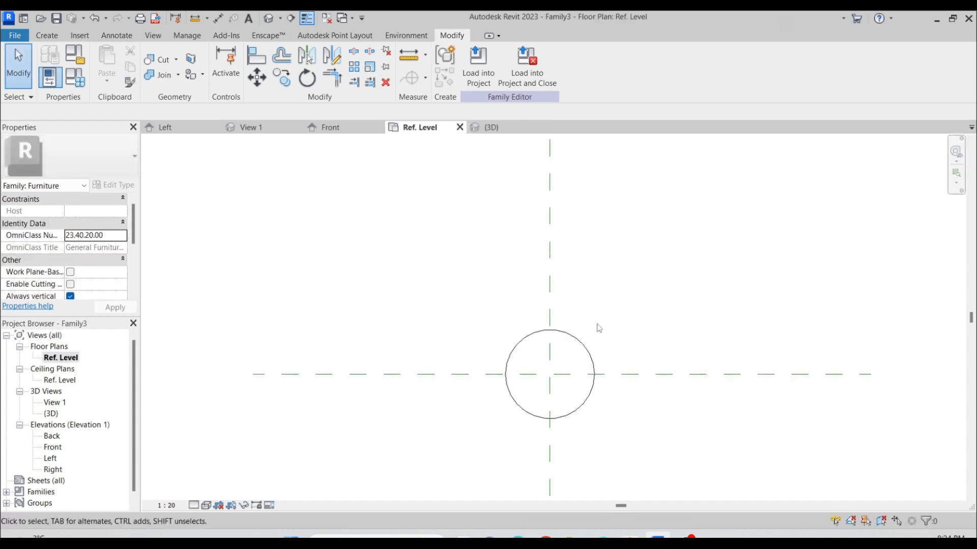
{"action": "left_click", "coordinate": [47, 35]}
{"action": "left_click", "coordinate": [249, 66]}
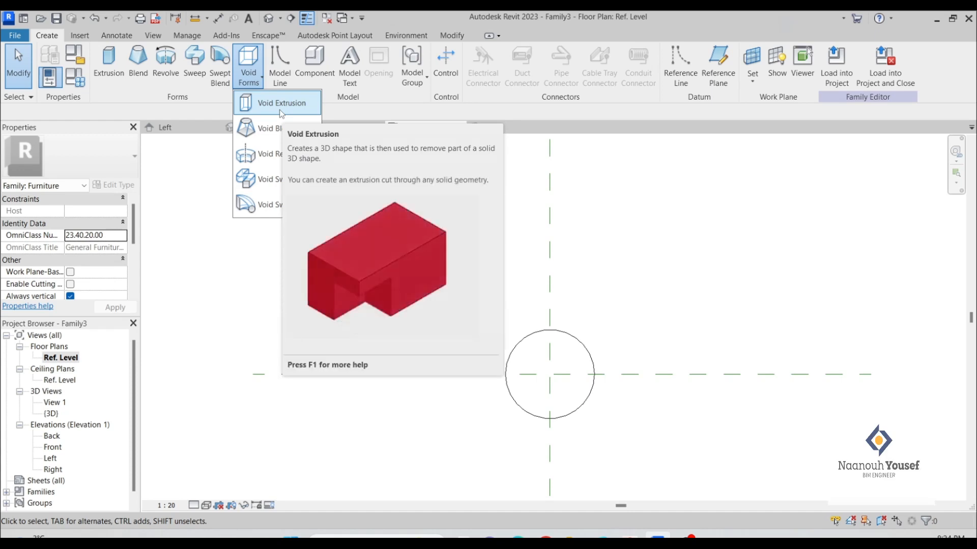
{"action": "left_click", "coordinate": [763, 57]}
{"action": "left_click", "coordinate": [457, 348]}
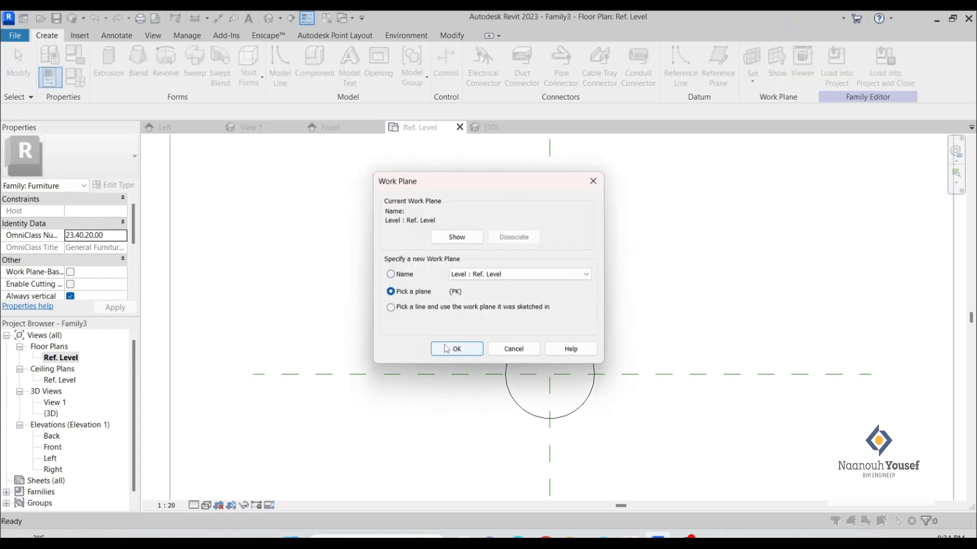
{"action": "left_click", "coordinate": [530, 330]}
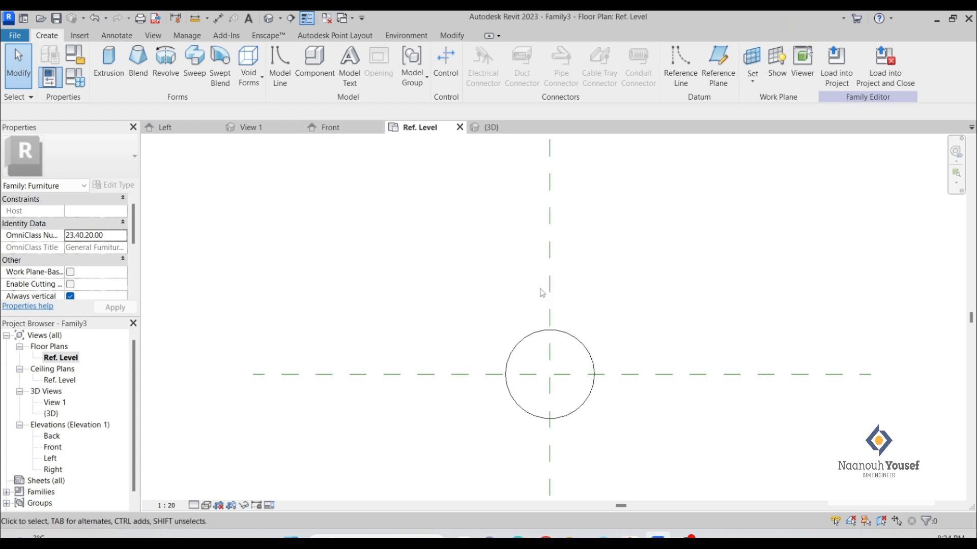
{"action": "left_click", "coordinate": [266, 19]}
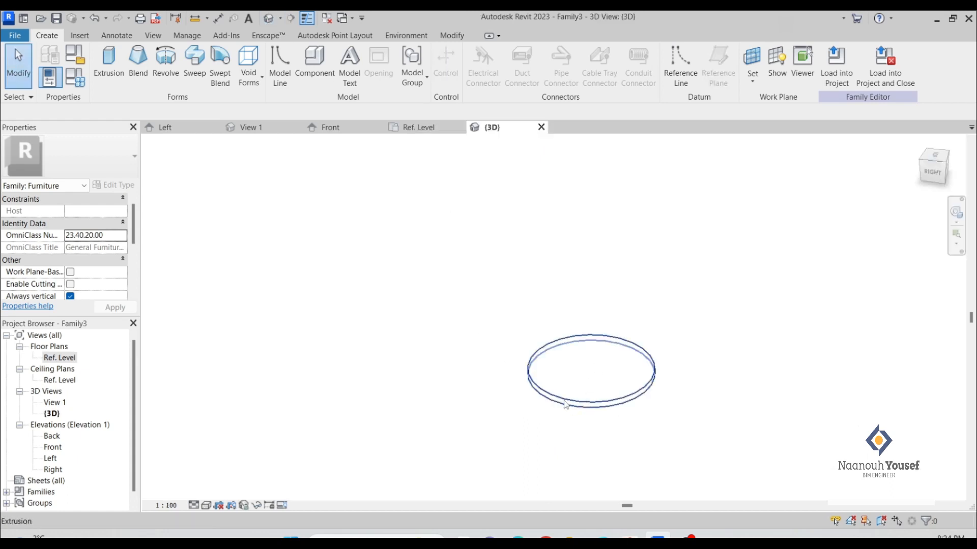
Create an extrusion in the Ref. Level plan from a circle of radius 20 centred on the base, with depth 20
{"action": "double_click", "coordinate": [44, 353]}
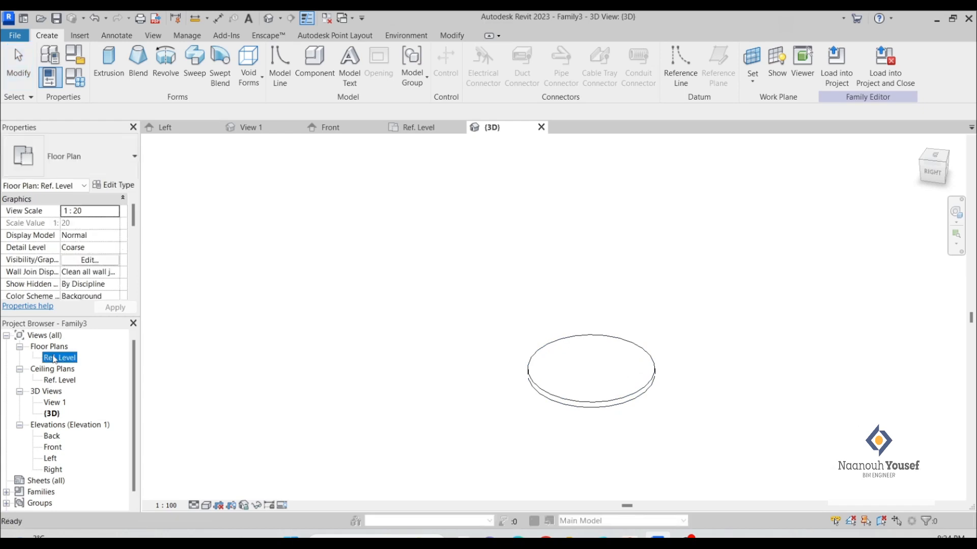
{"action": "left_click", "coordinate": [110, 64]}
{"action": "left_click", "coordinate": [554, 53]}
{"action": "scroll", "coordinate": [567, 374], "scroll_direction": "up", "scroll_amount": 4}
{"action": "left_click", "coordinate": [529, 385]}
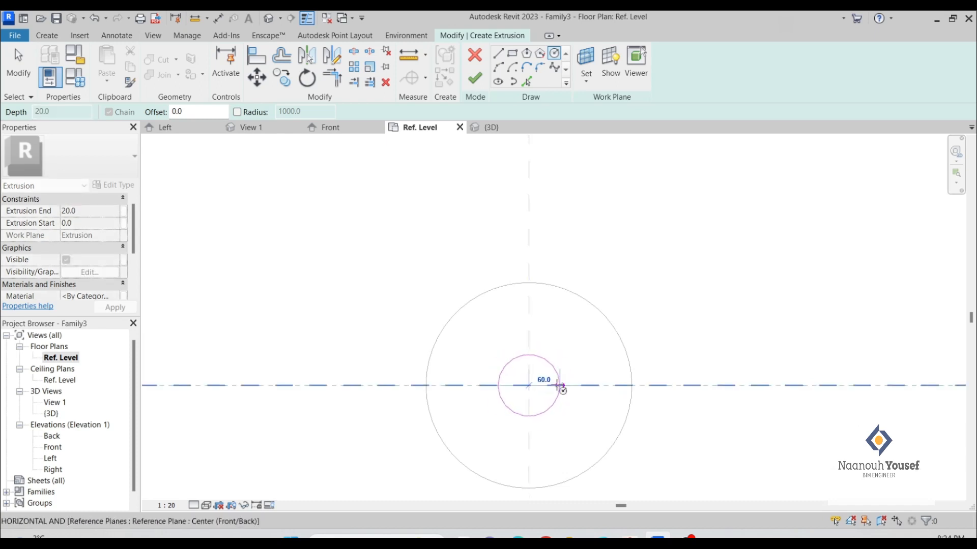
{"action": "type", "text": "20"}
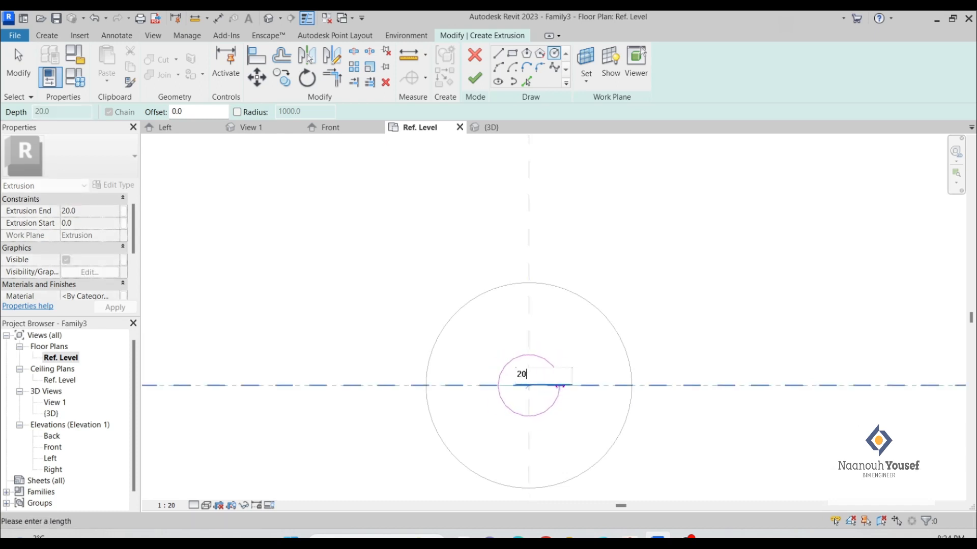
{"action": "key", "text": "Return"}
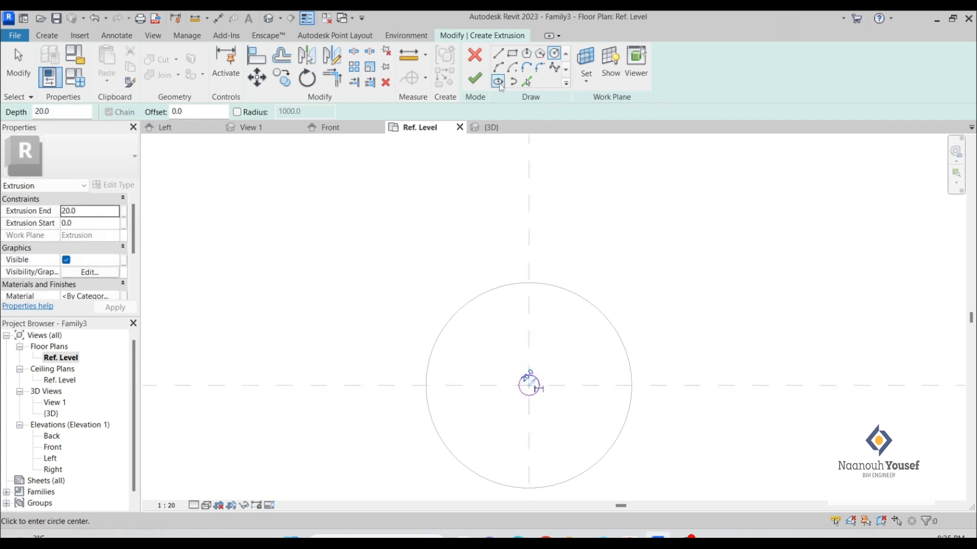
{"action": "left_click", "coordinate": [475, 78]}
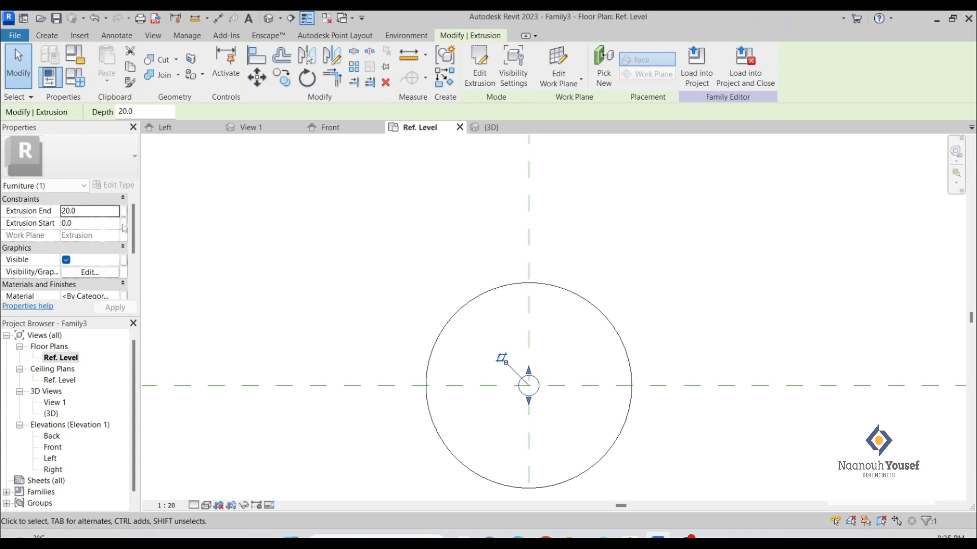
Stretch the small central cylinder upward in the 3D view to a depth of about 443.5, forming the table's post
{"action": "left_click", "coordinate": [269, 18]}
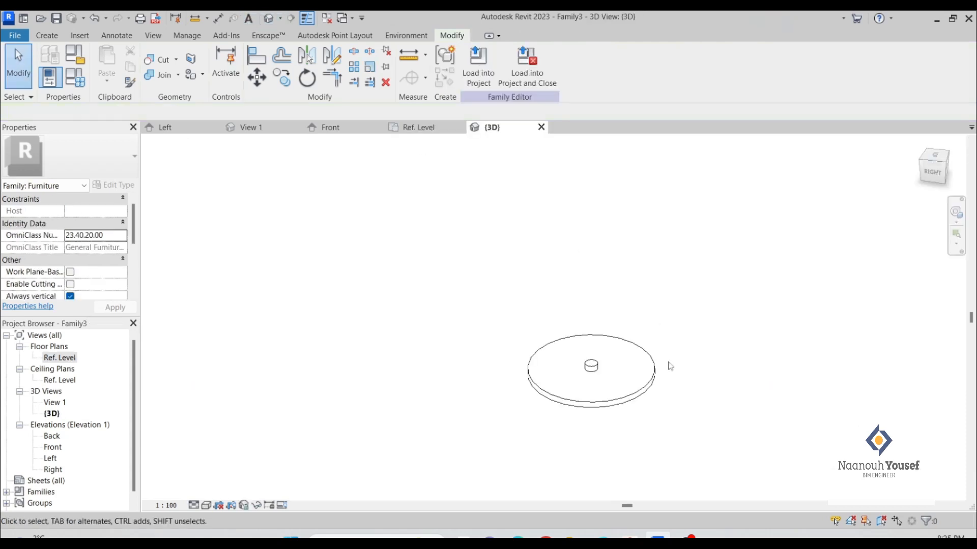
{"action": "left_click", "coordinate": [591, 366]}
{"action": "left_click_drag", "start_coordinate": [591, 357], "coordinate": [605, 249]}
{"action": "middle_click_drag", "start_coordinate": [763, 356], "coordinate": [786, 128], "text": "shift"}
{"action": "middle_click_drag", "start_coordinate": [628, 219], "coordinate": [435, 441], "text": "shift"}
{"action": "middle_click_drag", "start_coordinate": [436, 441], "coordinate": [586, 340]}
{"action": "middle_click_drag", "start_coordinate": [586, 339], "coordinate": [810, 275], "text": "shift"}
{"action": "middle_click_drag", "start_coordinate": [810, 275], "coordinate": [611, 367]}
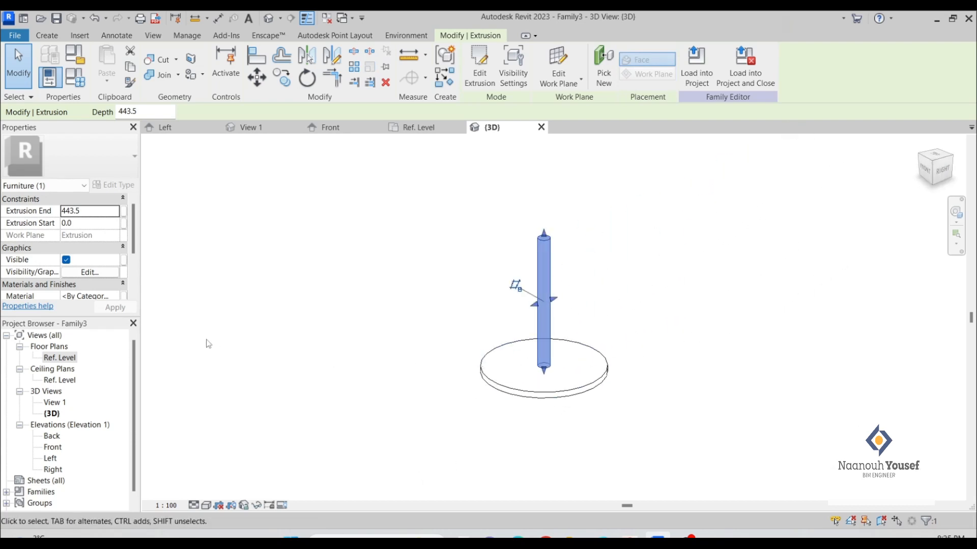
Set the work plane in the Ref. Level plan by picking the central post's end face
{"action": "double_click", "coordinate": [71, 358]}
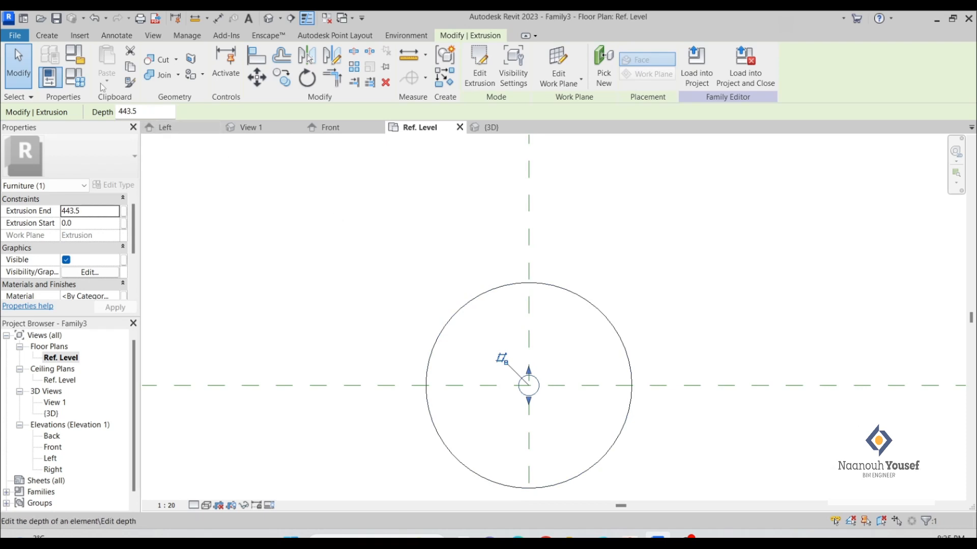
{"action": "left_click", "coordinate": [49, 35]}
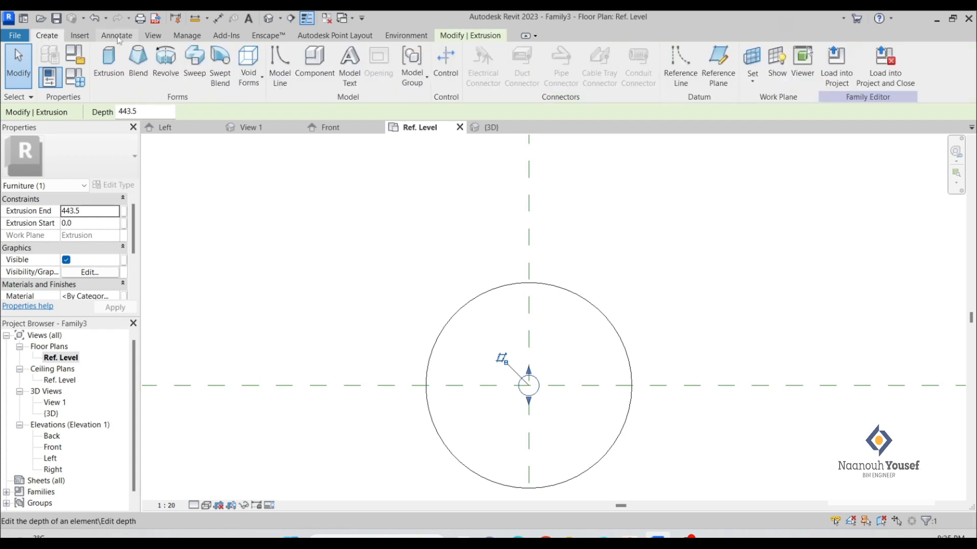
{"action": "left_click", "coordinate": [752, 57]}
{"action": "left_click", "coordinate": [408, 295]}
{"action": "left_click", "coordinate": [456, 349]}
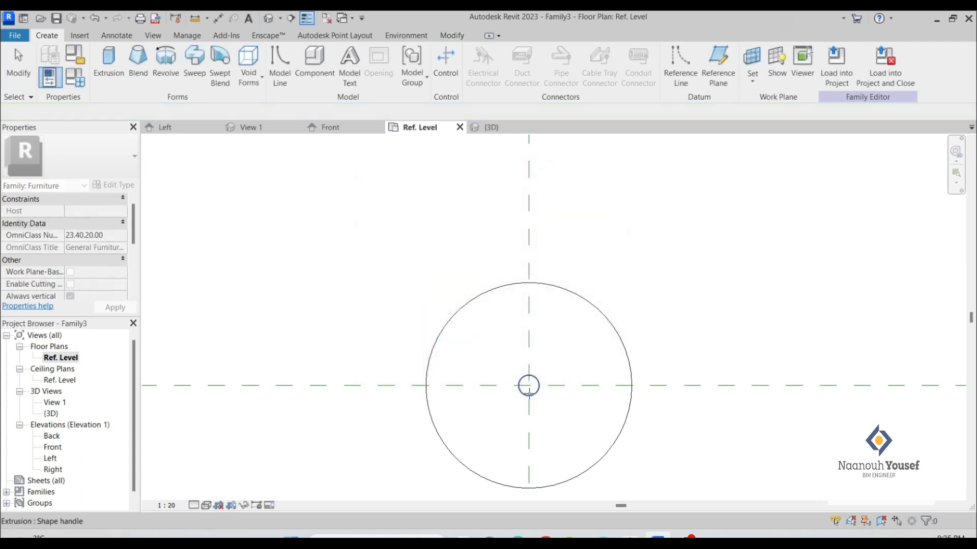
{"action": "left_click", "coordinate": [529, 391]}
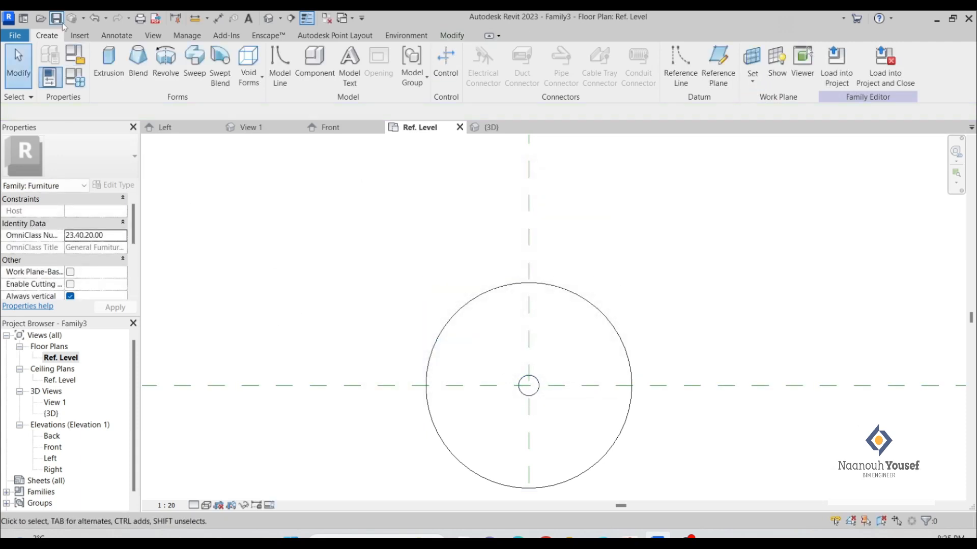
Create the tabletop extrusion from a circle of radius 700 centred on the post, with depth 20
{"action": "left_click", "coordinate": [109, 63]}
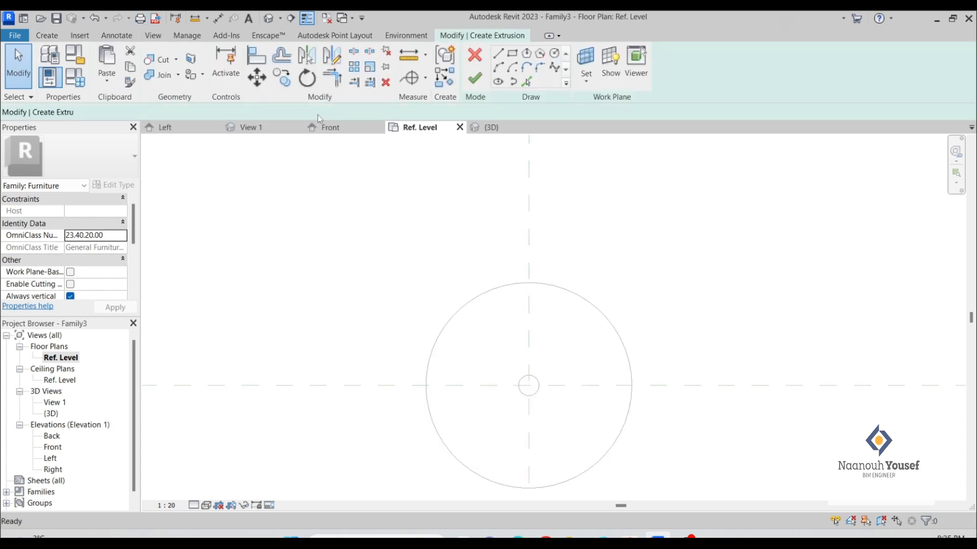
{"action": "left_click", "coordinate": [554, 53]}
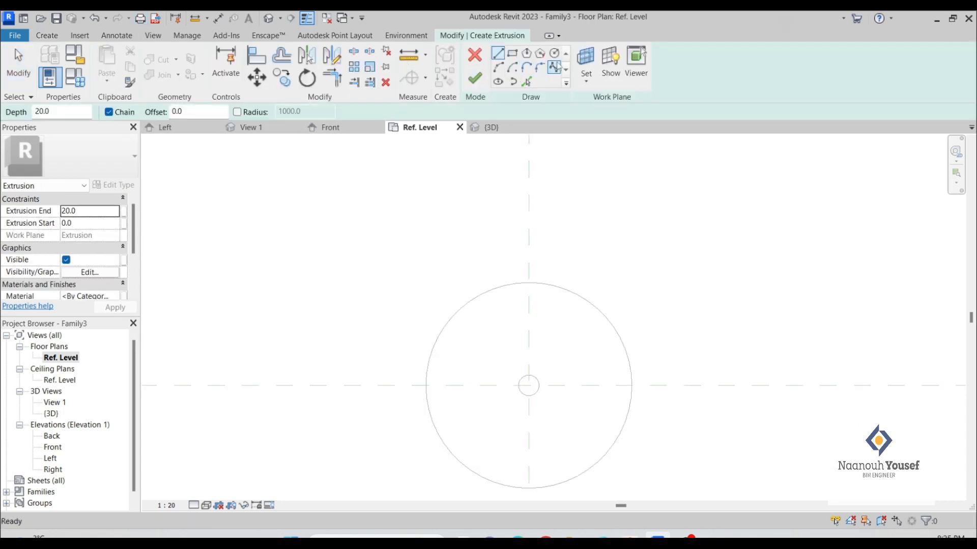
{"action": "left_click", "coordinate": [528, 386]}
{"action": "type", "text": "120"}
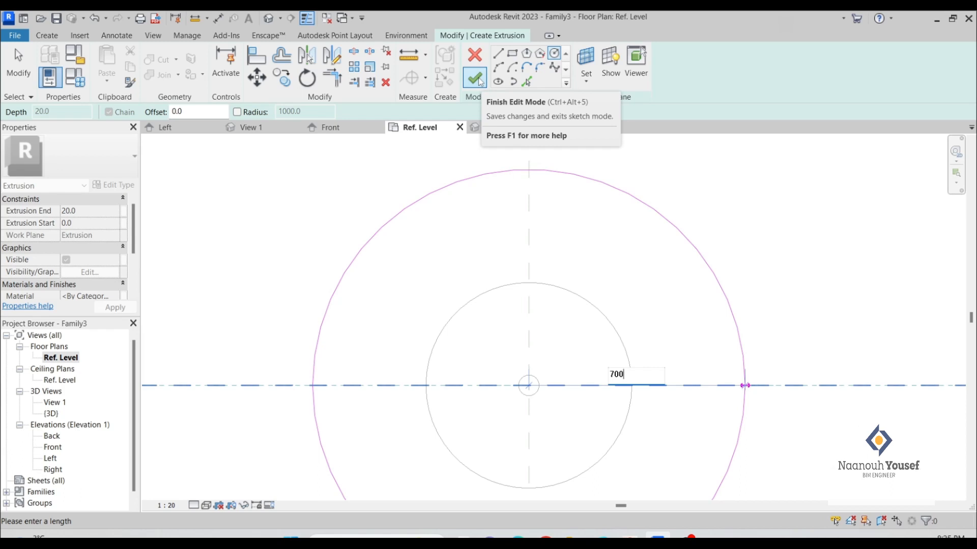
{"action": "left_click", "coordinate": [475, 78]}
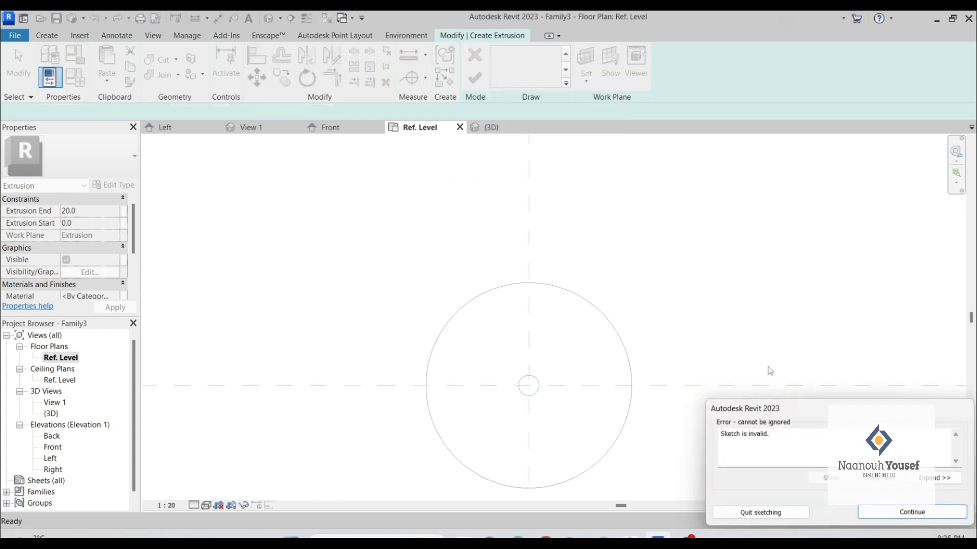
{"action": "left_click", "coordinate": [911, 512]}
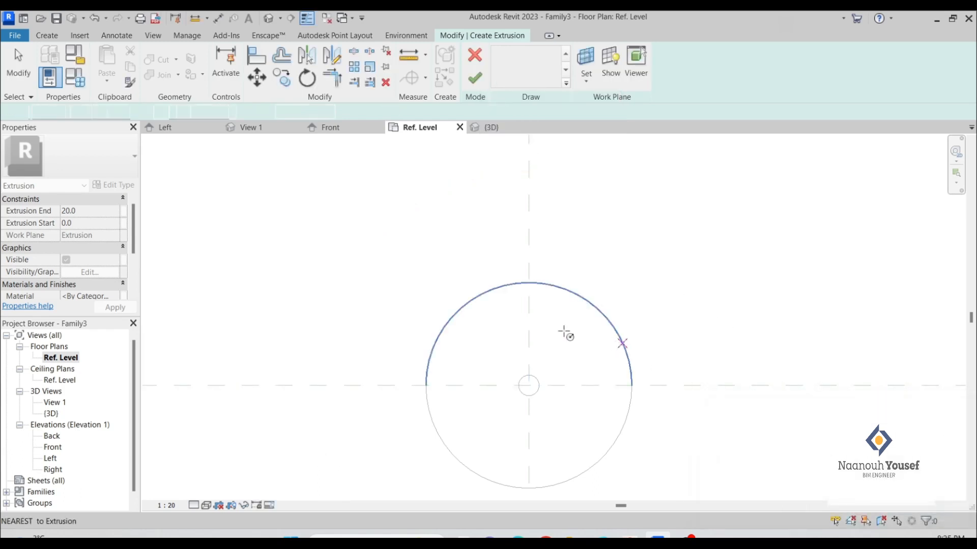
{"action": "left_click", "coordinate": [529, 385]}
{"action": "type", "text": "7"}
{"action": "key", "text": "Return"}
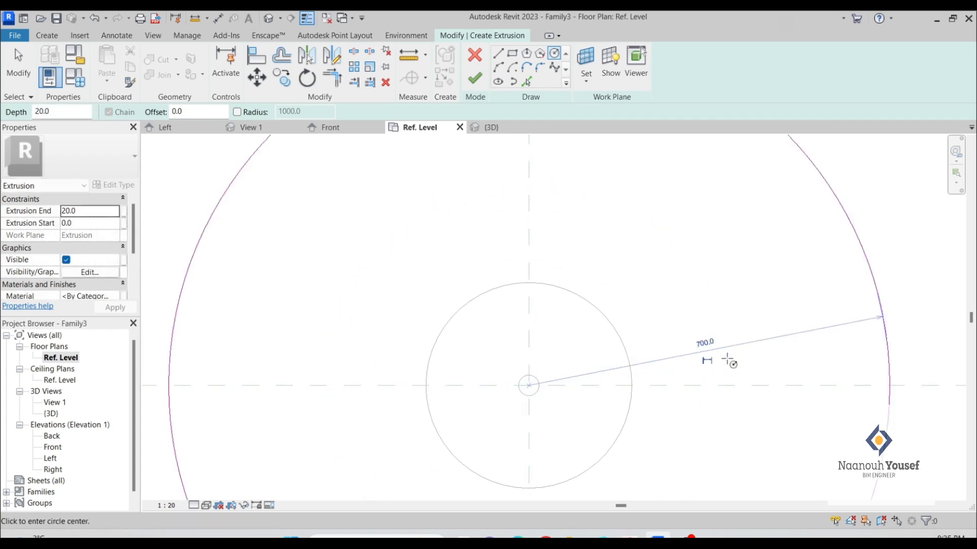
{"action": "left_click", "coordinate": [474, 78]}
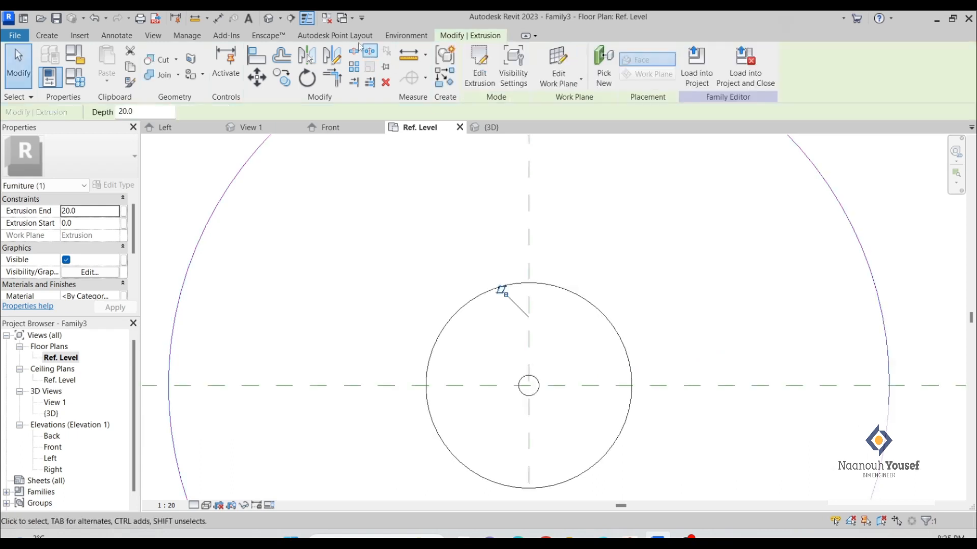
{"action": "scroll", "coordinate": [569, 238], "scroll_direction": "down", "scroll_amount": 5}
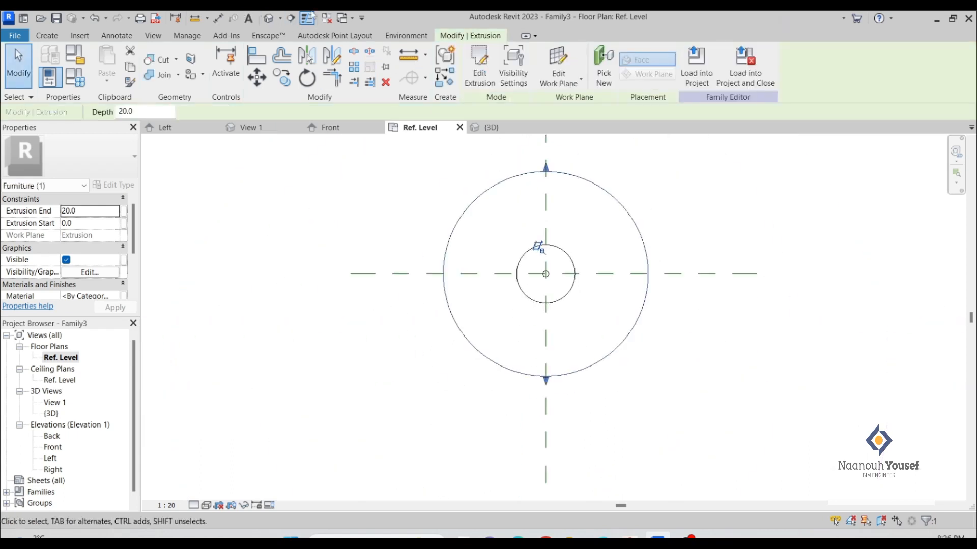
Inspect the table in 3D from the side, above and below, checking how the base, post and top meet
{"action": "left_click", "coordinate": [273, 19]}
{"action": "middle_click_drag", "start_coordinate": [584, 135], "coordinate": [571, 275], "text": "shift"}
{"action": "middle_click_drag", "start_coordinate": [437, 283], "coordinate": [436, 335], "text": "shift"}
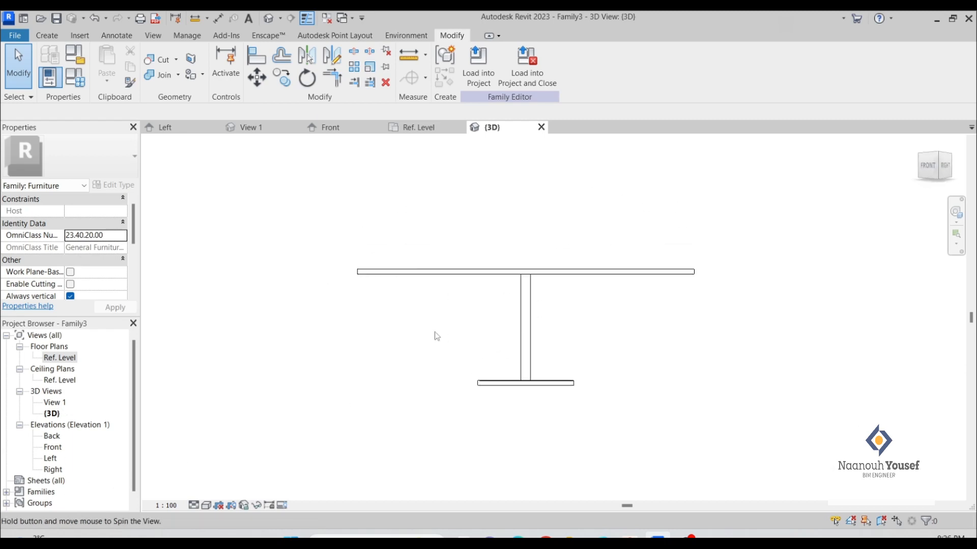
{"action": "middle_click_drag", "start_coordinate": [501, 240], "coordinate": [519, 285], "text": "shift"}
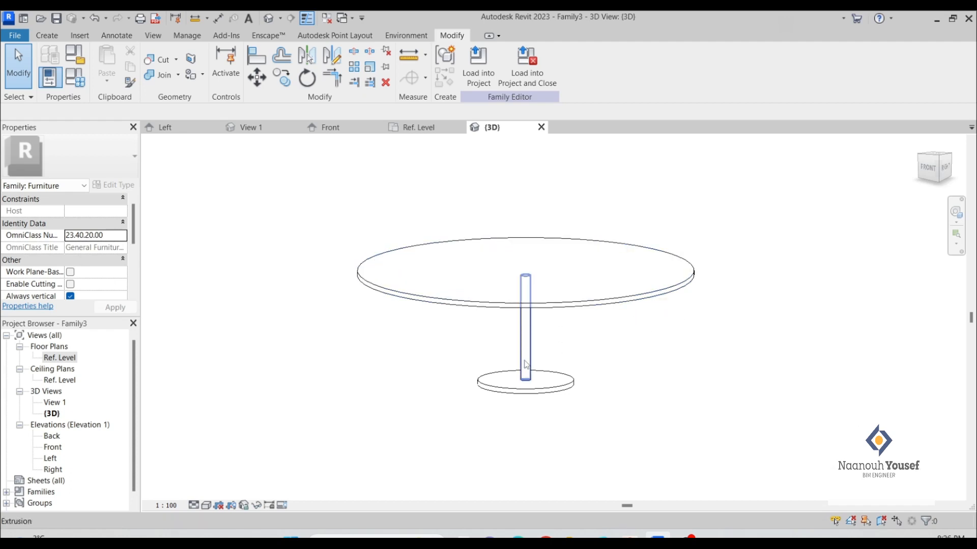
{"action": "middle_click_drag", "start_coordinate": [530, 384], "coordinate": [553, 455], "text": "shift"}
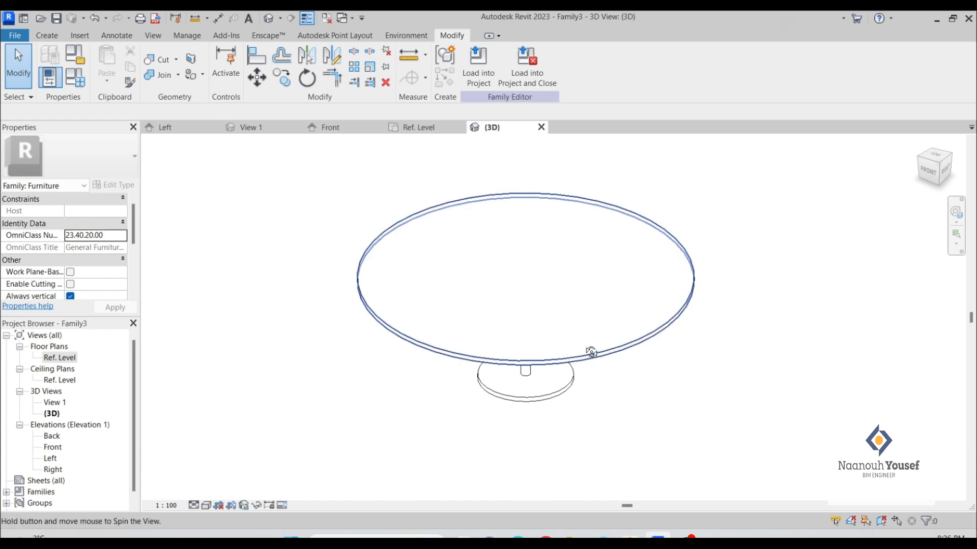
{"action": "middle_click_drag", "start_coordinate": [581, 358], "coordinate": [615, 218], "text": "shift"}
{"action": "middle_click_drag", "start_coordinate": [590, 280], "coordinate": [543, 438], "text": "shift"}
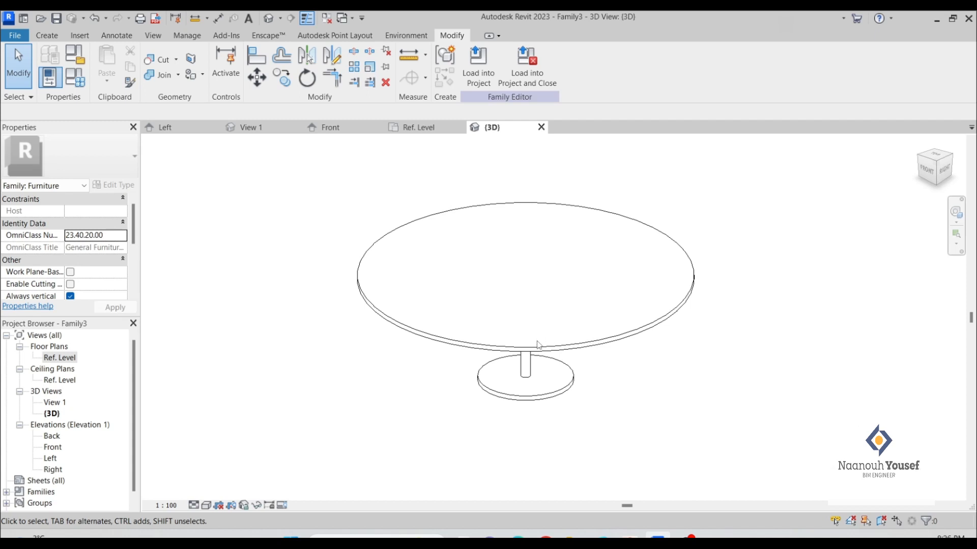
{"action": "middle_click_drag", "start_coordinate": [537, 344], "coordinate": [596, 402], "text": "shift"}
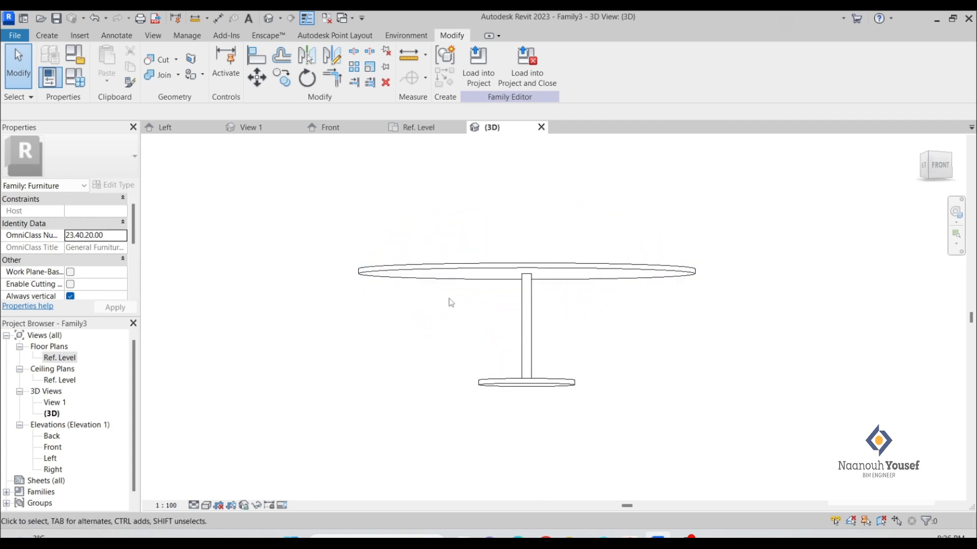
Edit the tabletop extrusion's sketch in the Ref. Level plan and add a diameter dimension to its circle
{"action": "double_click", "coordinate": [71, 361]}
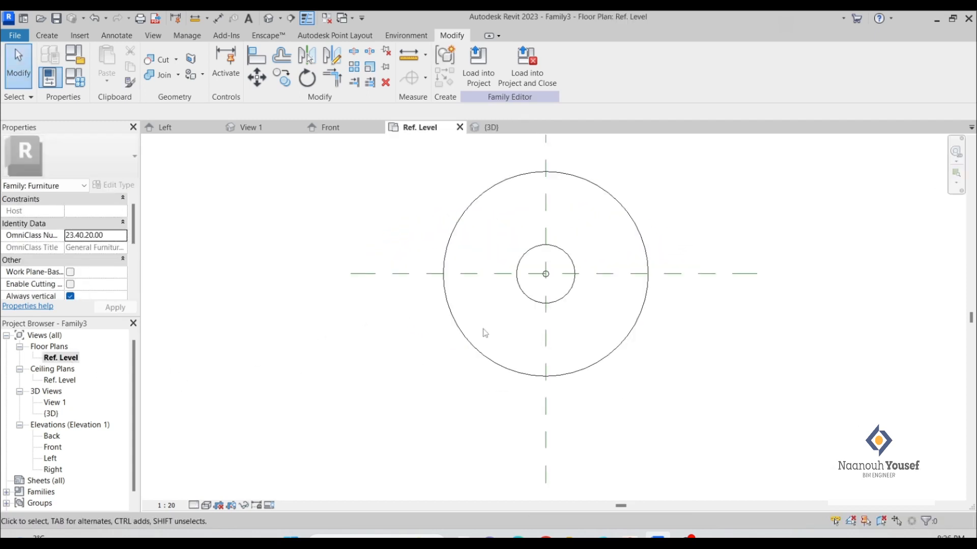
{"action": "scroll", "coordinate": [468, 206], "scroll_direction": "up", "scroll_amount": 2}
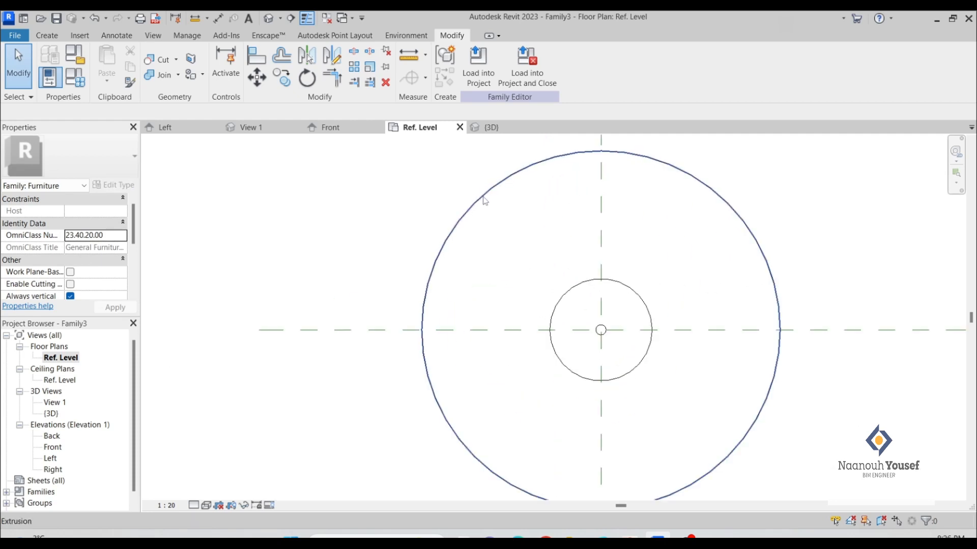
{"action": "double_click", "coordinate": [484, 199]}
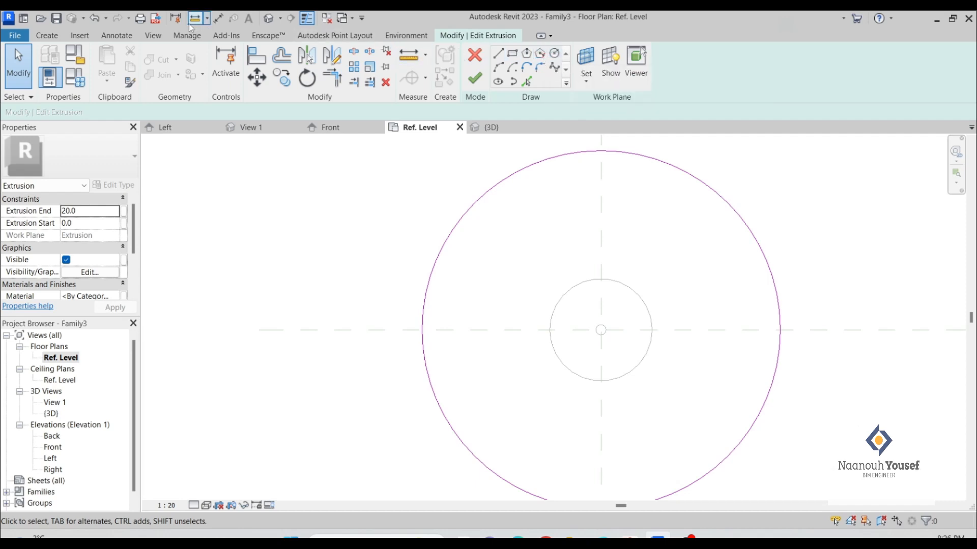
{"action": "left_click", "coordinate": [221, 19]}
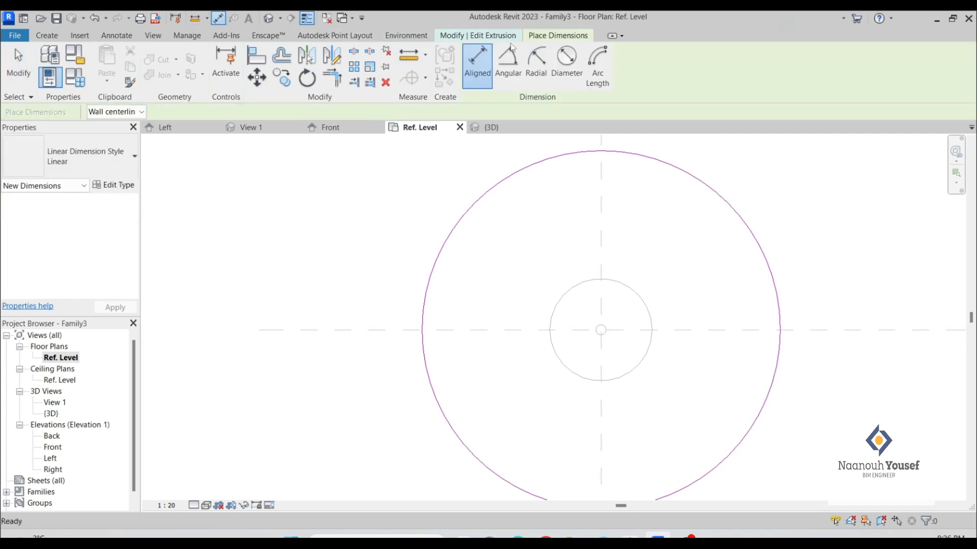
{"action": "left_click", "coordinate": [538, 56]}
{"action": "left_click", "coordinate": [579, 62]}
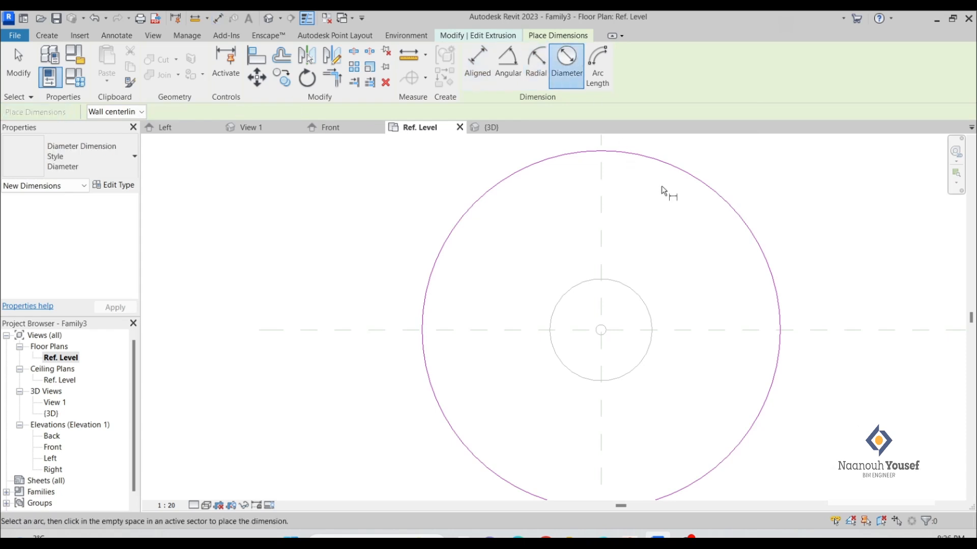
{"action": "left_click", "coordinate": [694, 183]}
{"action": "key", "text": "Escape"}
{"action": "left_click", "coordinate": [666, 250]}
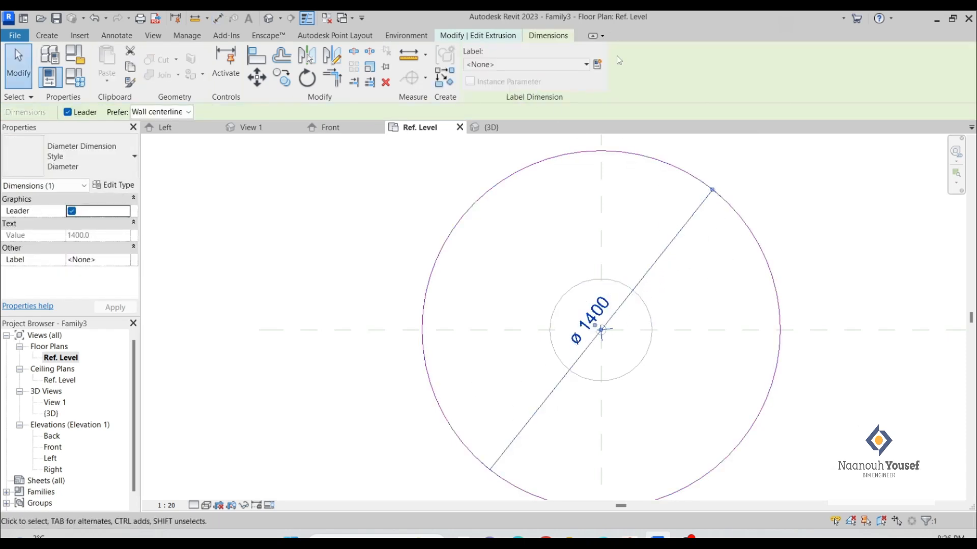
Label the diameter dimension with a new type parameter named Table D, and finish the tabletop sketch in the 3D view
{"action": "left_click", "coordinate": [598, 64]}
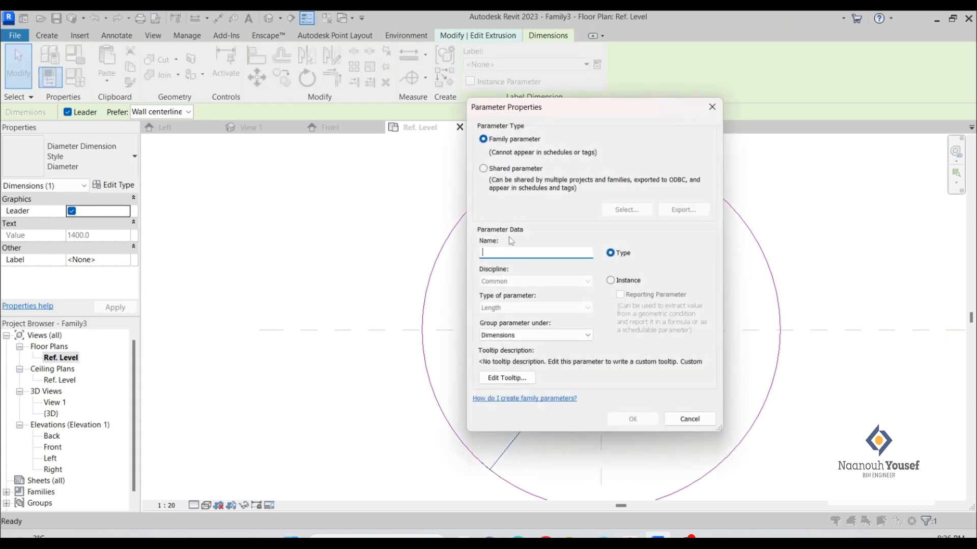
{"action": "type", "text": "Table D"}
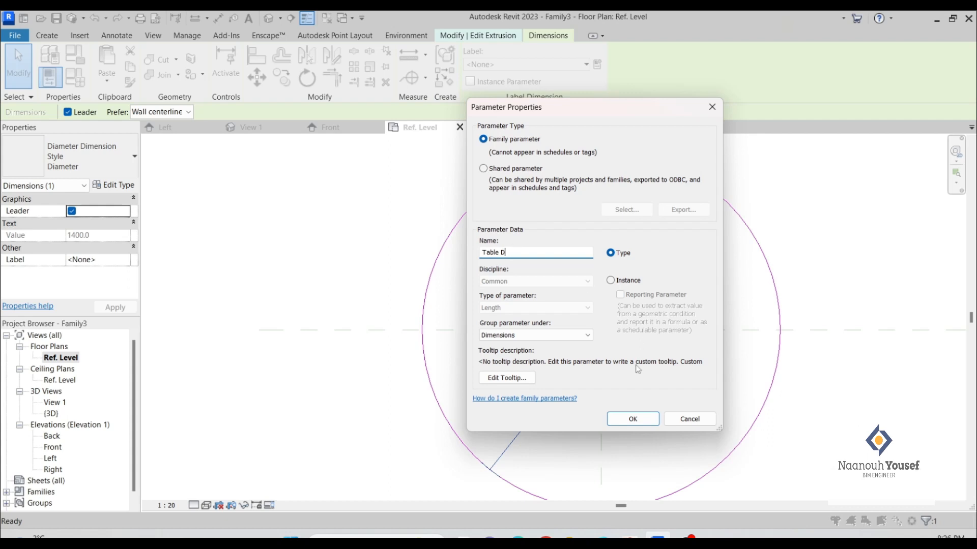
{"action": "left_click", "coordinate": [631, 419]}
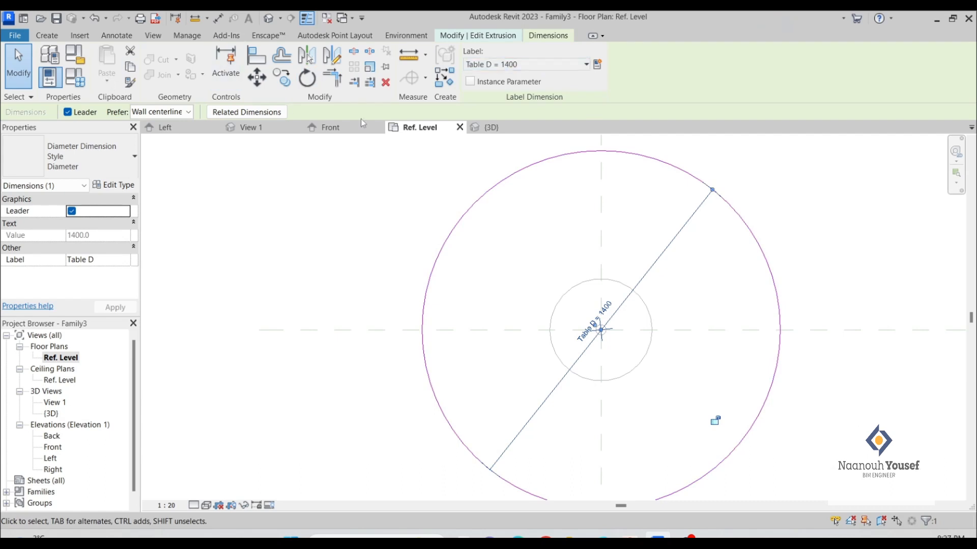
{"action": "left_click", "coordinate": [268, 19]}
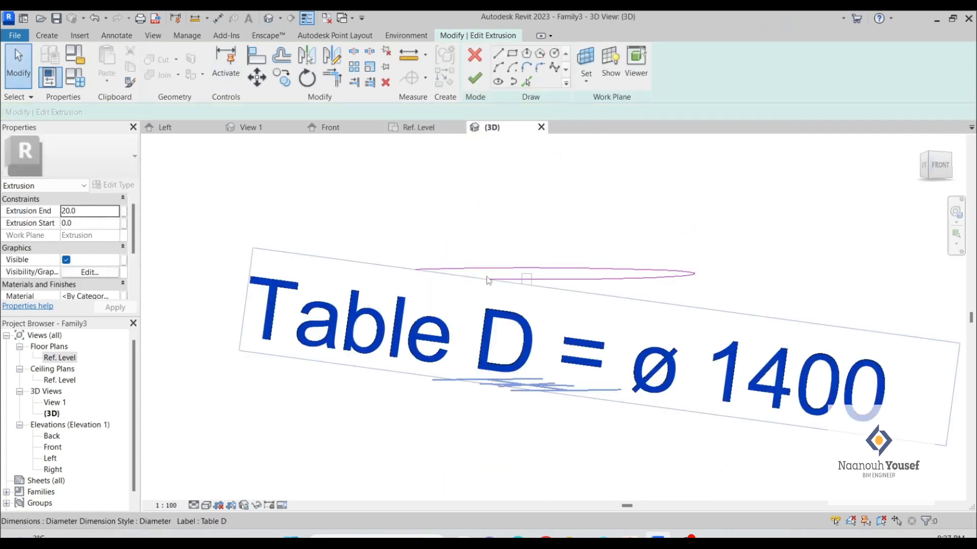
{"action": "scroll", "coordinate": [487, 280], "scroll_direction": "down", "scroll_amount": 3}
{"action": "left_click", "coordinate": [474, 79]}
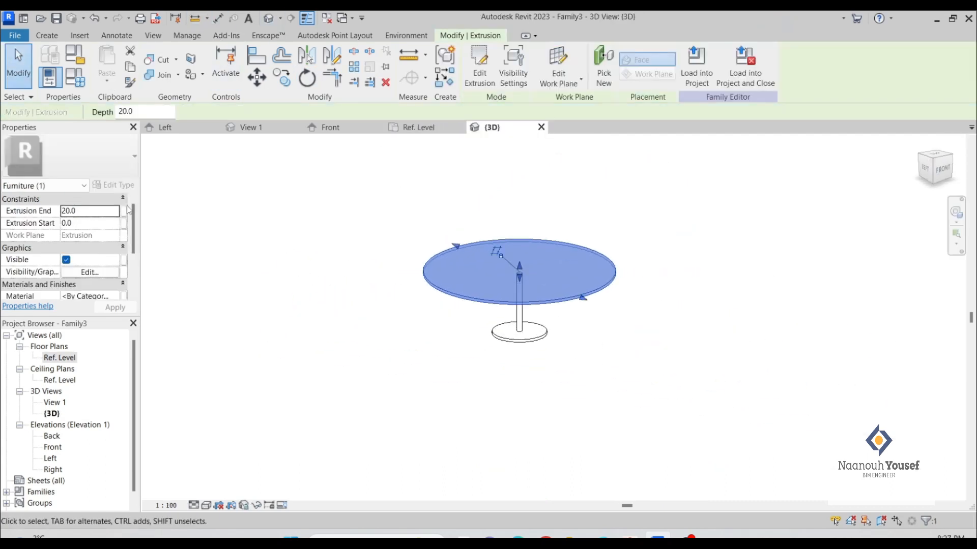
Set the Table D parameter to 1000 in the family types and check the resized tabletop from several sides in 3D
{"action": "left_click", "coordinate": [75, 77]}
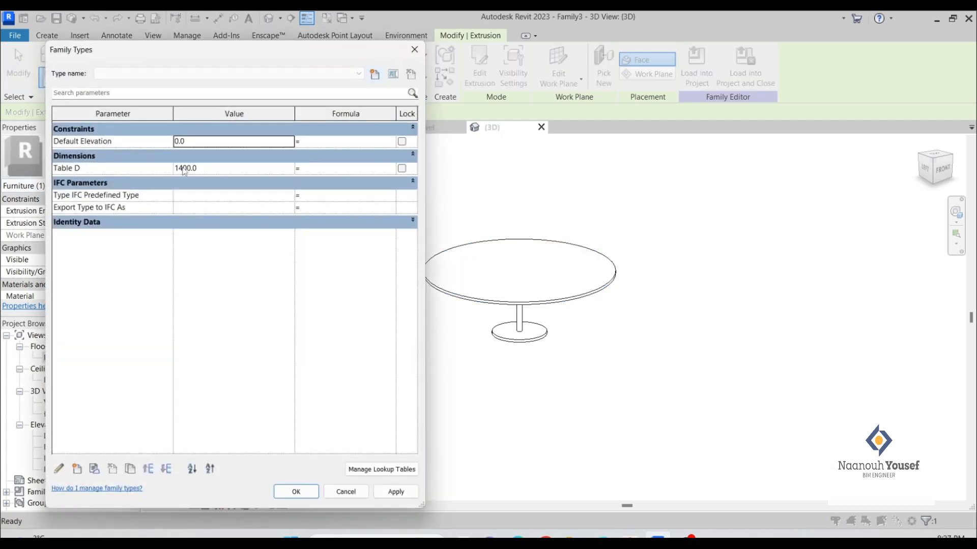
{"action": "left_click", "coordinate": [221, 170]}
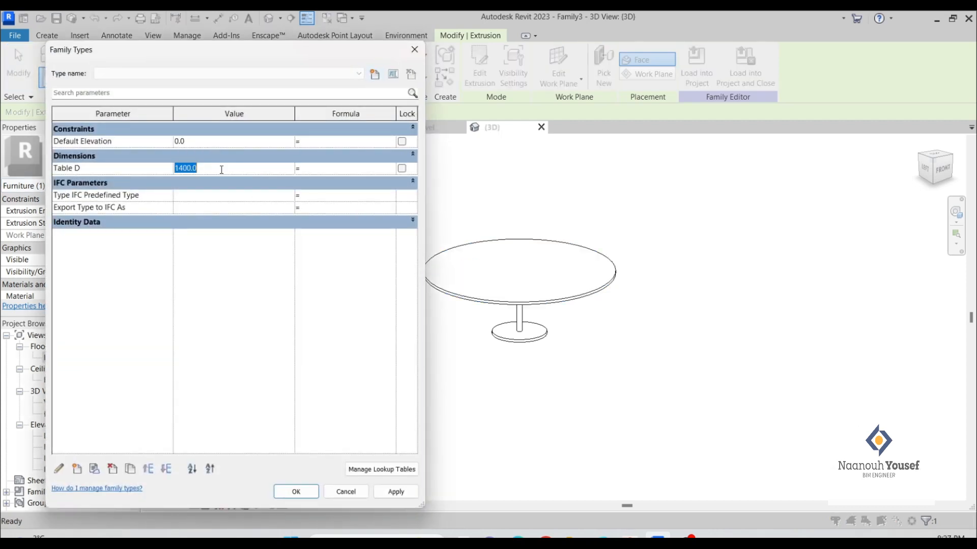
{"action": "type", "text": "10"}
{"action": "key", "text": "Tab"}
{"action": "left_click", "coordinate": [221, 170]}
{"action": "type", "text": "1"}
{"action": "left_click", "coordinate": [395, 492]}
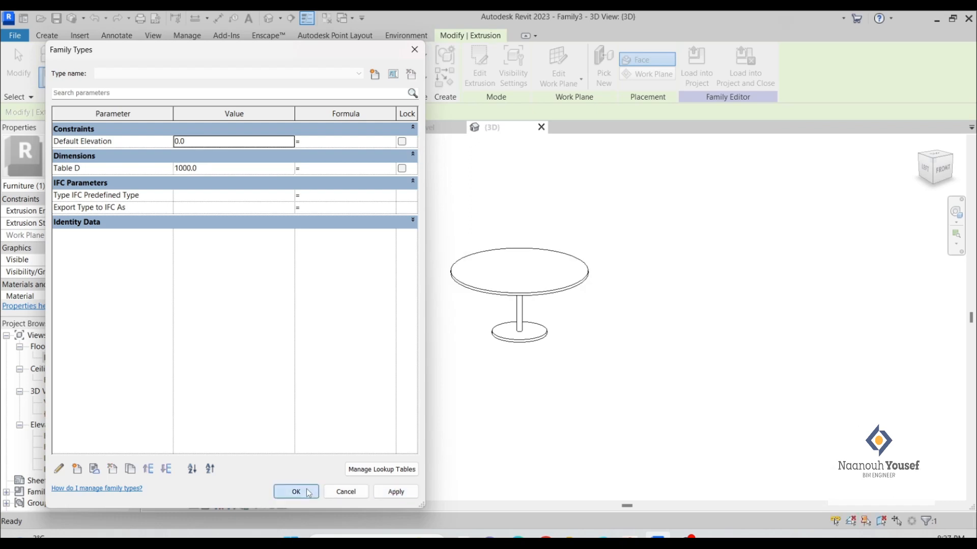
{"action": "left_click", "coordinate": [295, 492]}
{"action": "scroll", "coordinate": [605, 280], "scroll_direction": "up", "scroll_amount": 4}
{"action": "middle_click_drag", "start_coordinate": [542, 253], "coordinate": [478, 328], "text": "shift"}
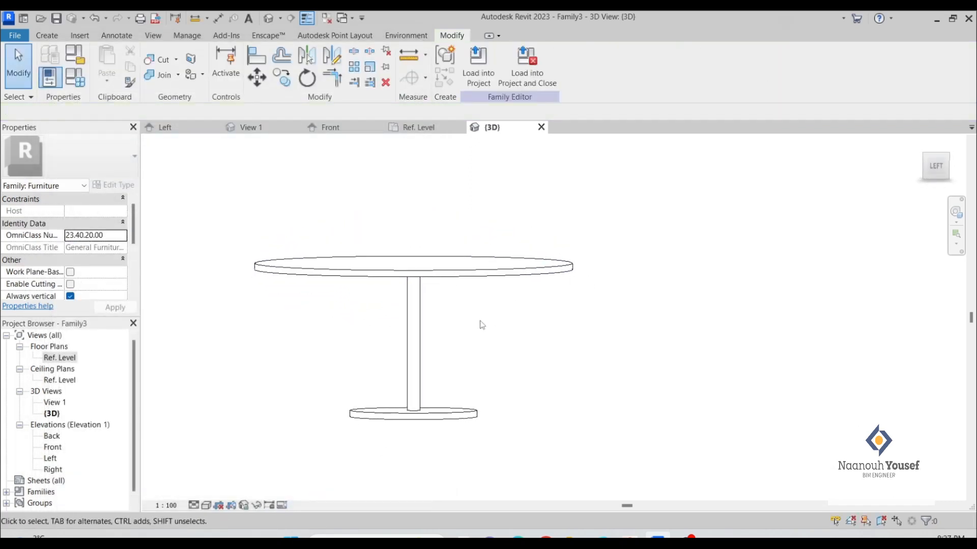
{"action": "middle_click_drag", "start_coordinate": [414, 327], "coordinate": [169, 466], "text": "shift"}
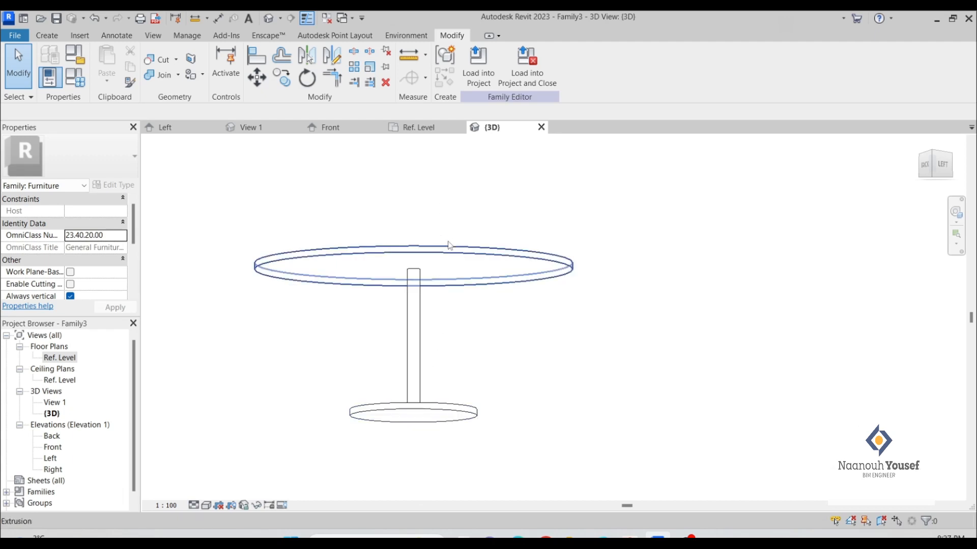
{"action": "middle_click_drag", "start_coordinate": [371, 259], "coordinate": [353, 309], "text": "shift"}
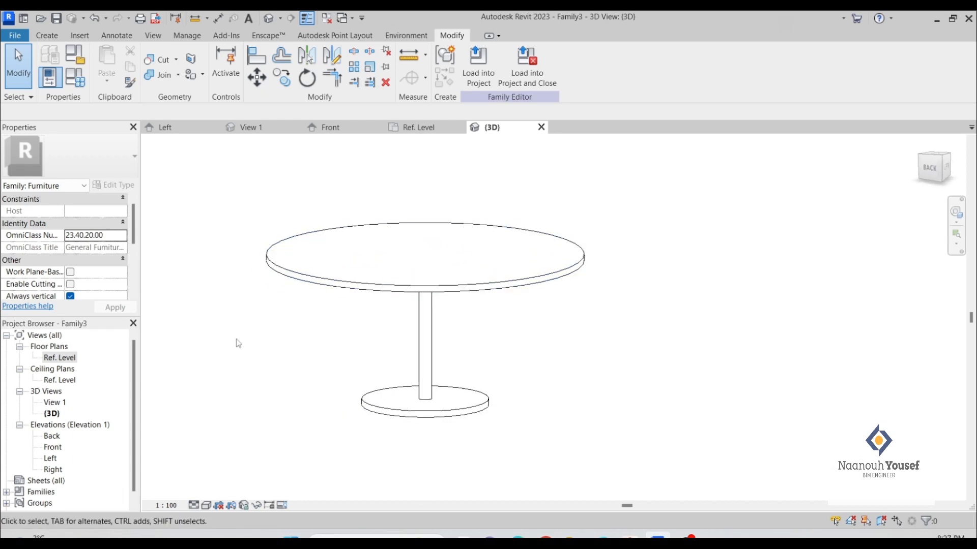
In the Left elevation, draw two horizontal reference planes about 100 apart, one above and one below the tabletop
{"action": "double_click", "coordinate": [52, 459]}
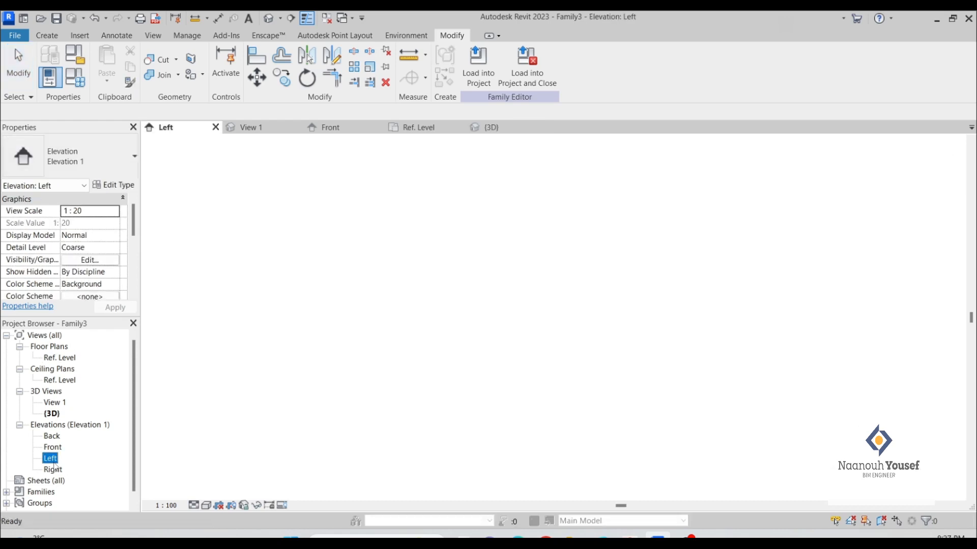
{"action": "scroll", "coordinate": [446, 338], "scroll_direction": "up", "scroll_amount": 4}
{"action": "middle_click_drag", "start_coordinate": [466, 338], "coordinate": [462, 283]}
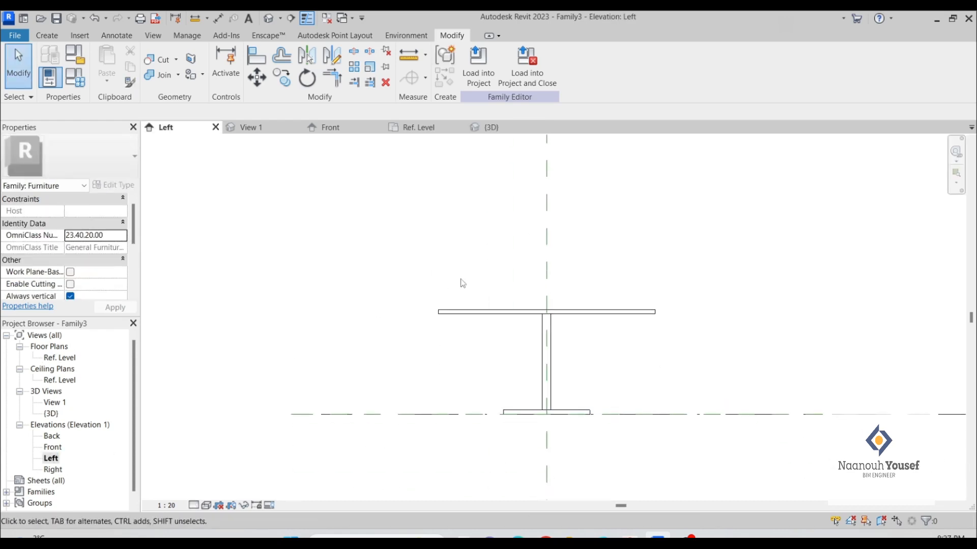
{"action": "key", "text": "r"}
{"action": "key", "text": "p"}
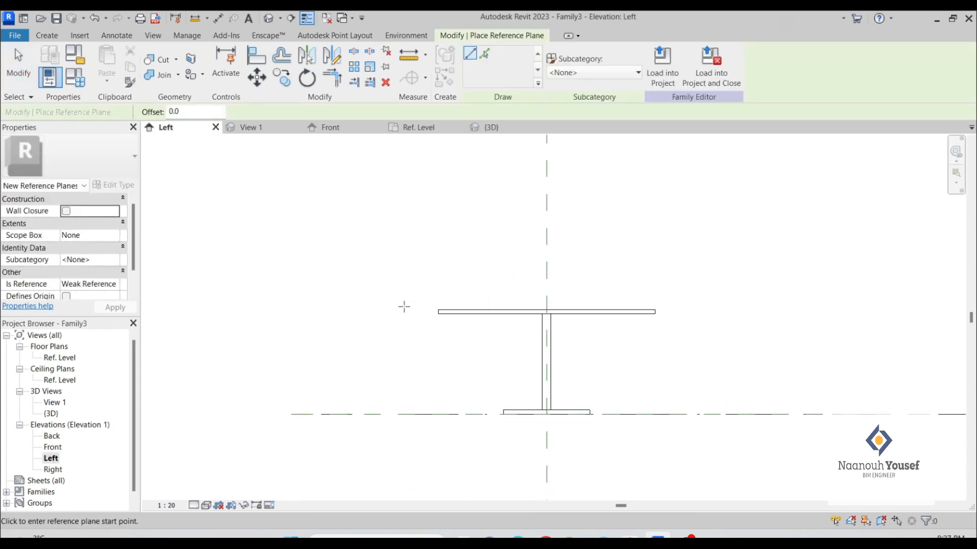
{"action": "left_click", "coordinate": [396, 296]}
{"action": "left_click", "coordinate": [795, 296]}
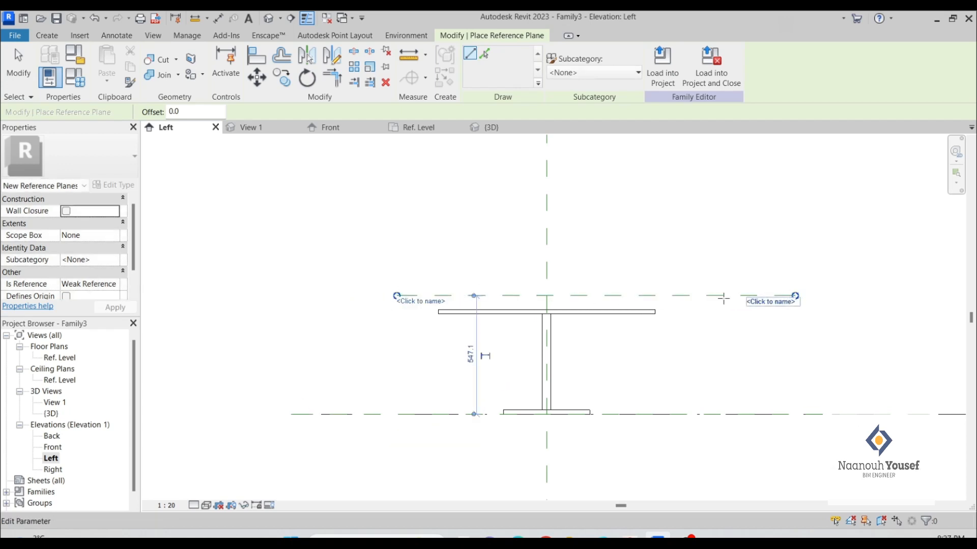
{"action": "left_click", "coordinate": [397, 317]}
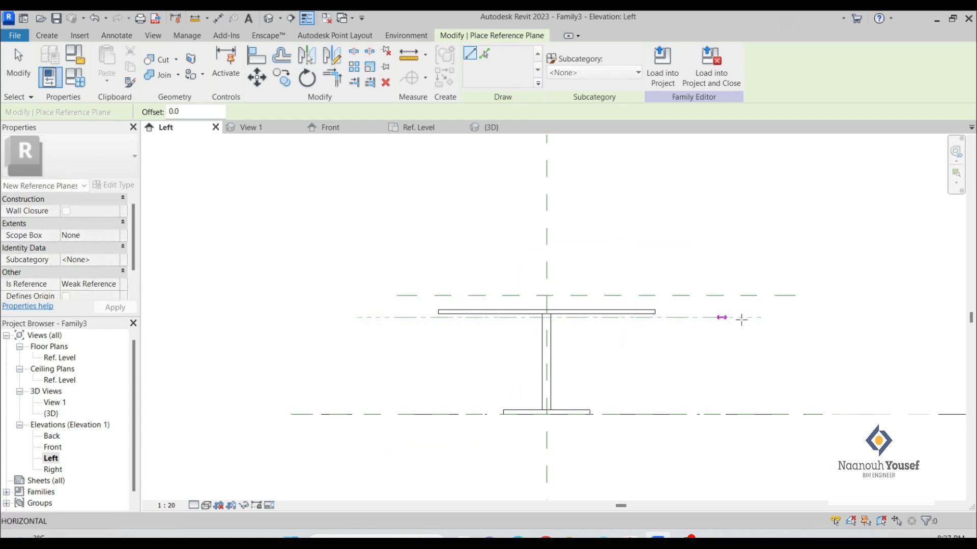
{"action": "left_click", "coordinate": [813, 318]}
{"action": "key", "text": "Escape"}
{"action": "key", "text": "Escape"}
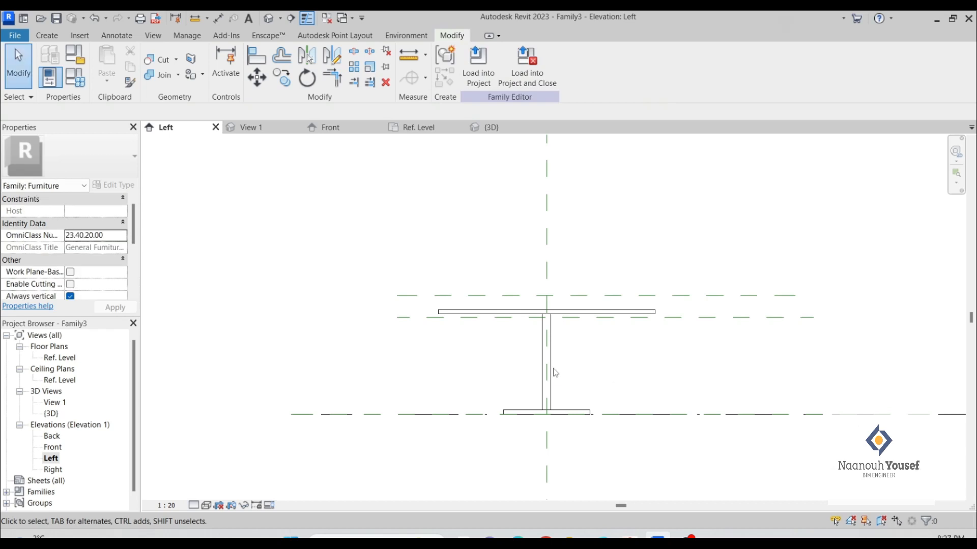
Draw a third horizontal reference plane across the post, a little above the table's base
{"action": "scroll", "coordinate": [591, 294], "scroll_direction": "up", "scroll_amount": 3}
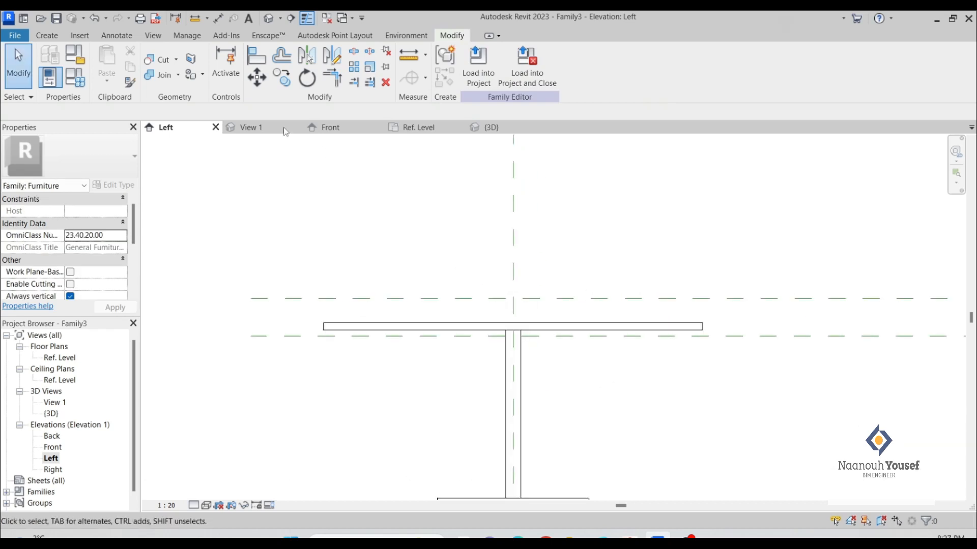
{"action": "mouse_move", "coordinate": [426, 257]}
{"action": "middle_mouse_down"}
{"action": "mouse_move", "coordinate": [477, 216]}
{"action": "mouse_move", "coordinate": [440, 310]}
{"action": "mouse_move", "coordinate": [481, 305]}
{"action": "middle_mouse_up"}
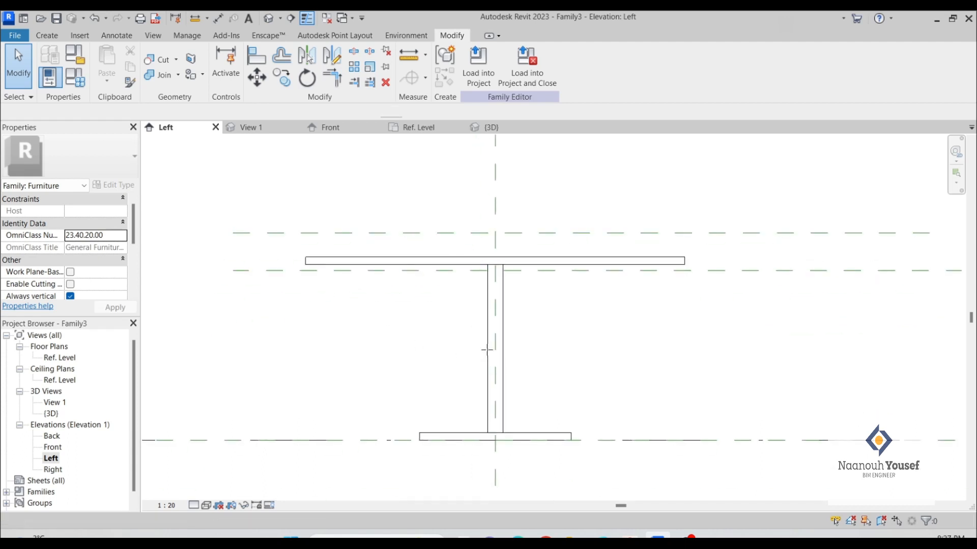
{"action": "key", "text": "r"}
{"action": "key", "text": "p"}
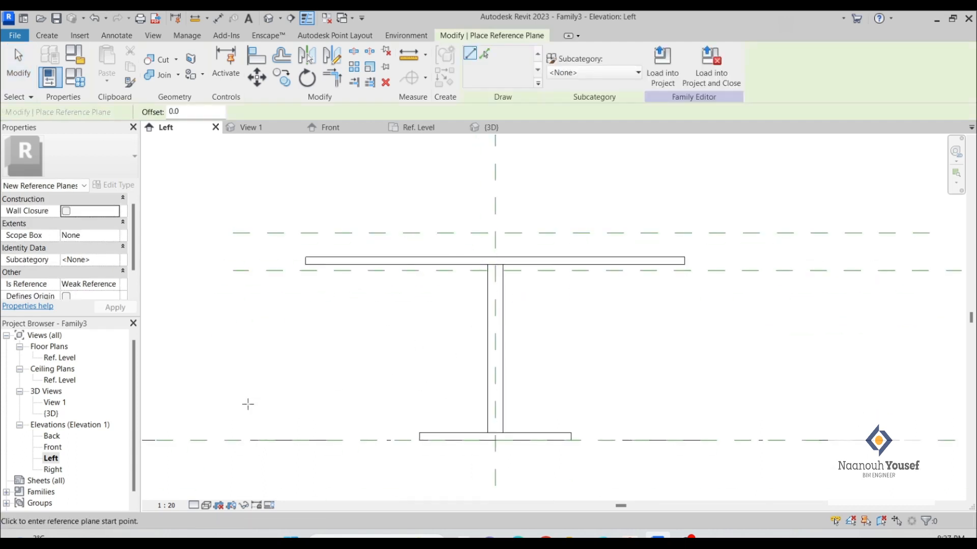
{"action": "left_click", "coordinate": [258, 407]}
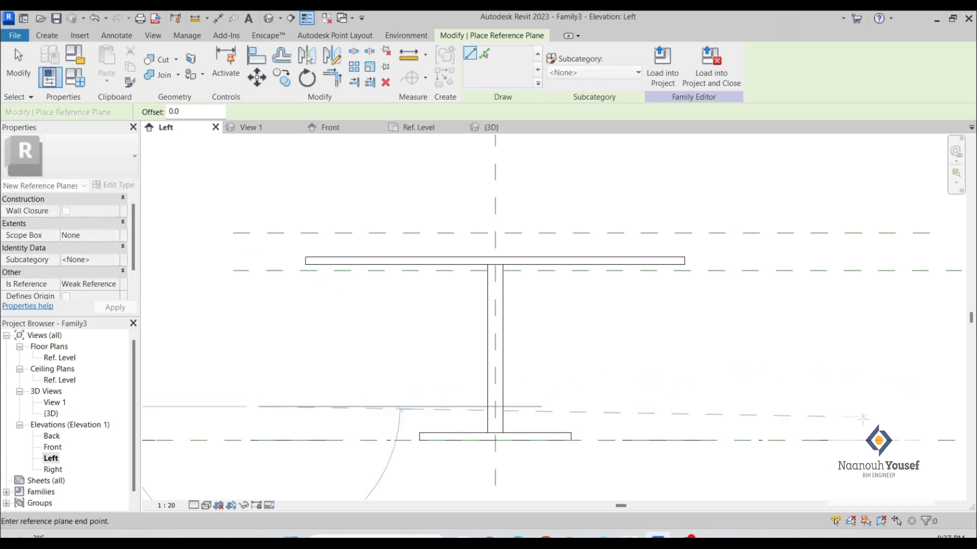
{"action": "left_click", "coordinate": [862, 408]}
{"action": "key", "text": "Escape"}
{"action": "key", "text": "Escape"}
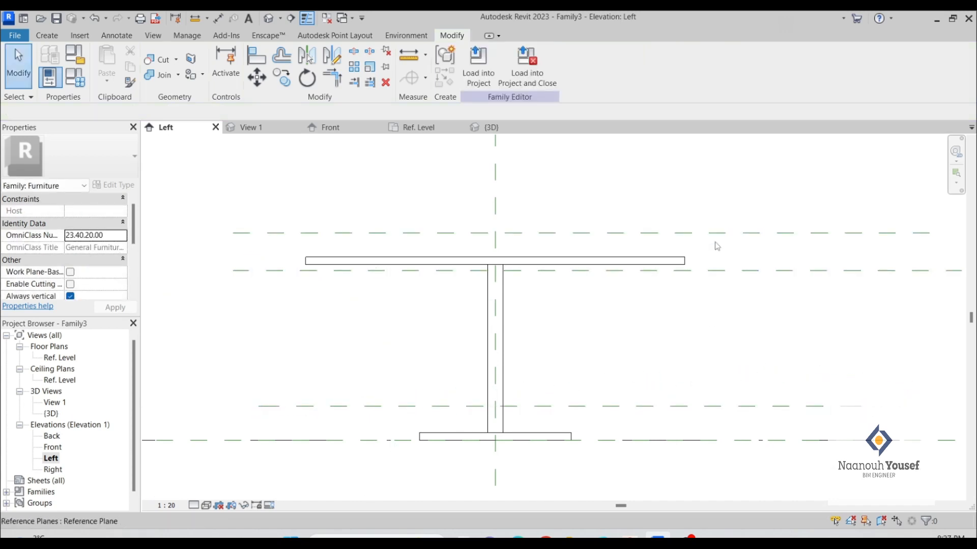
Place an aligned dimension between the two reference planes above and below the tabletop, beyond the tabletop's edge
{"action": "middle_click_drag", "start_coordinate": [715, 236], "coordinate": [558, 306]}
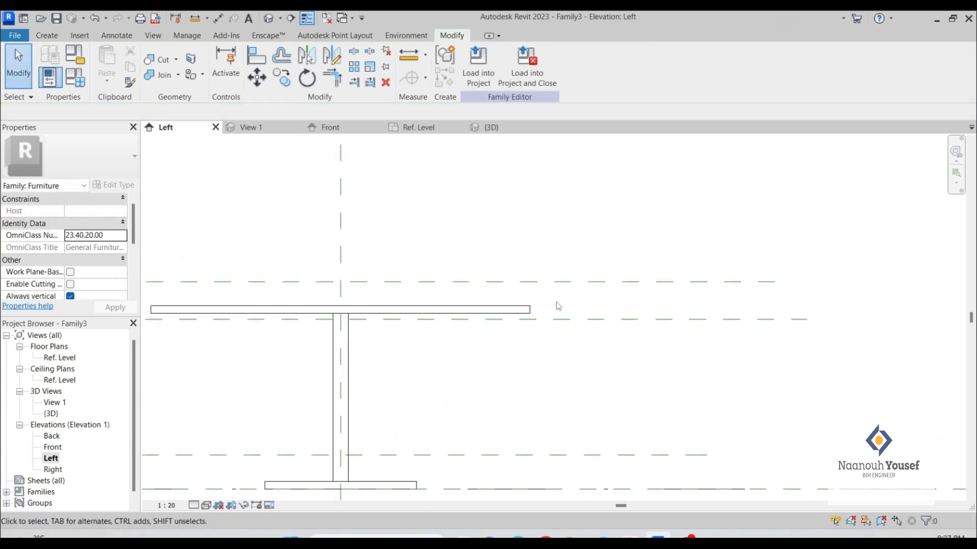
{"action": "left_click", "coordinate": [217, 17]}
{"action": "middle_click_drag", "start_coordinate": [567, 296], "coordinate": [596, 196]}
{"action": "left_click", "coordinate": [604, 187]}
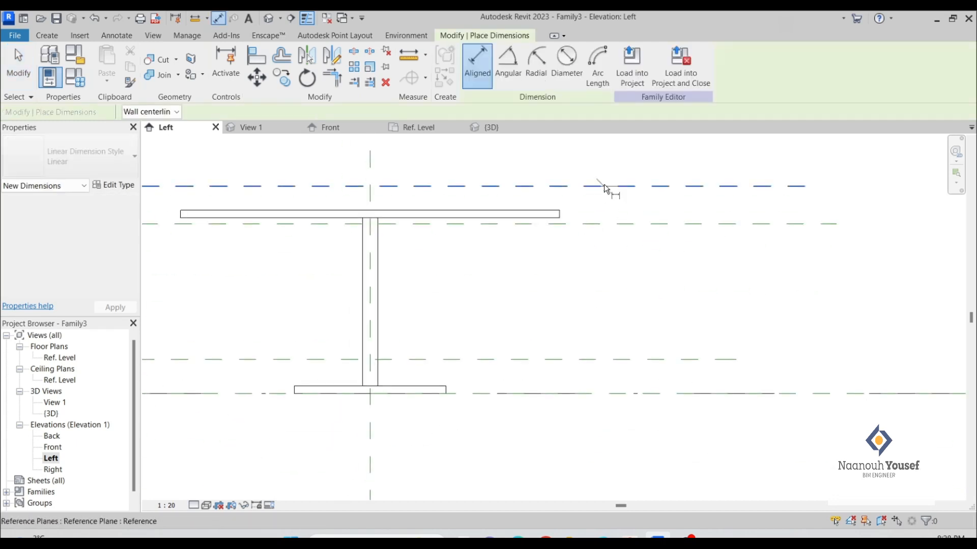
{"action": "left_click", "coordinate": [597, 223]}
{"action": "middle_click_drag", "start_coordinate": [628, 168], "coordinate": [585, 209]}
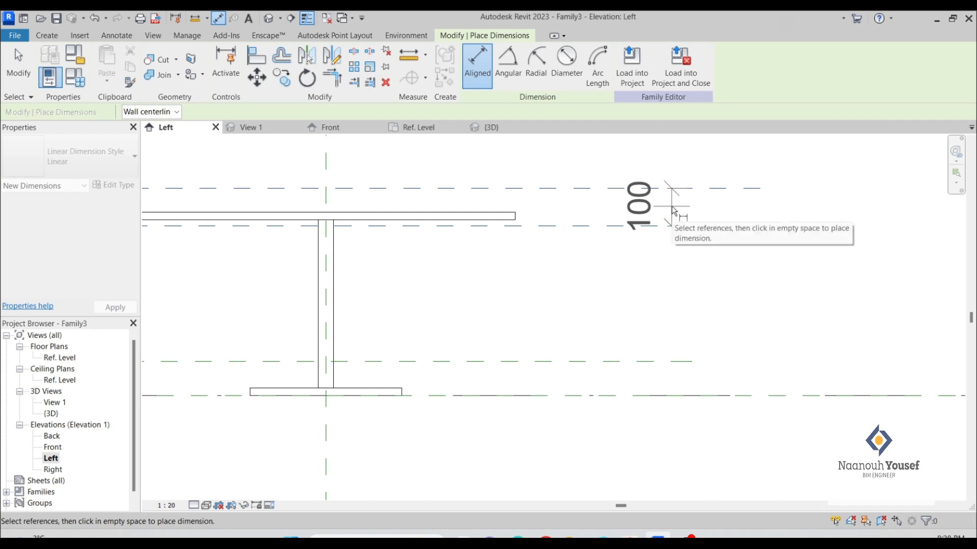
{"action": "left_click", "coordinate": [672, 208]}
{"action": "key", "text": "Escape"}
{"action": "key", "text": "Escape"}
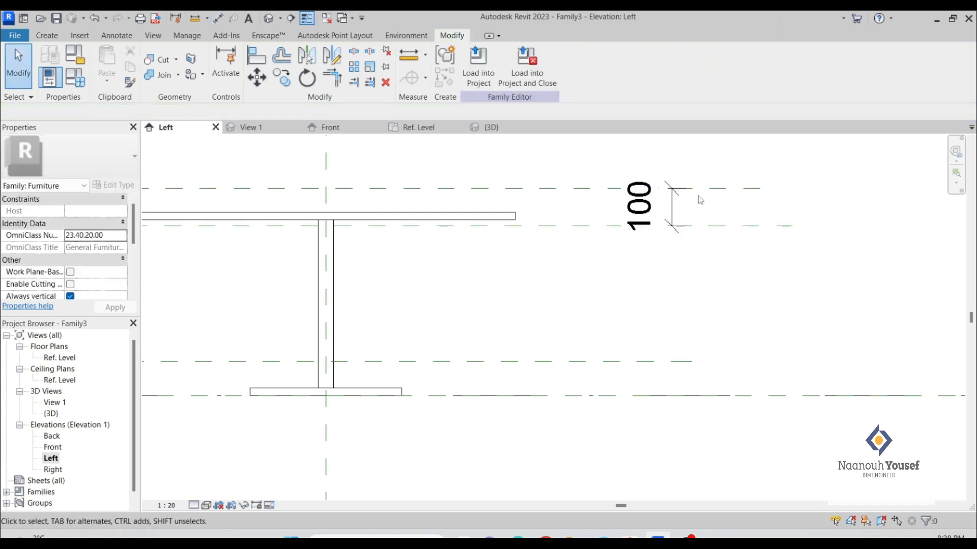
Label the dimension between the tabletop's reference planes with a new type parameter named Table Thickness
{"action": "left_click", "coordinate": [639, 206]}
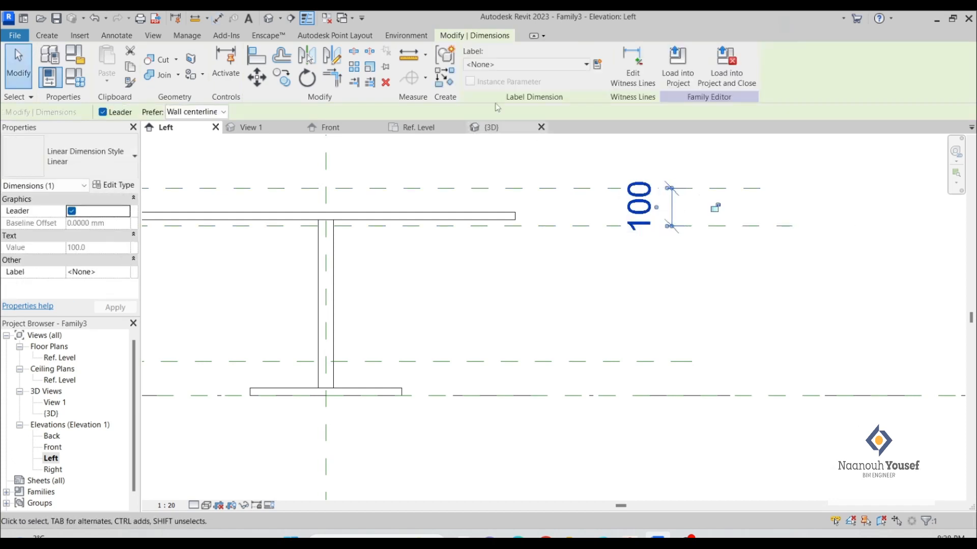
{"action": "left_click", "coordinate": [597, 64]}
{"action": "type", "text": "Table Thickness"}
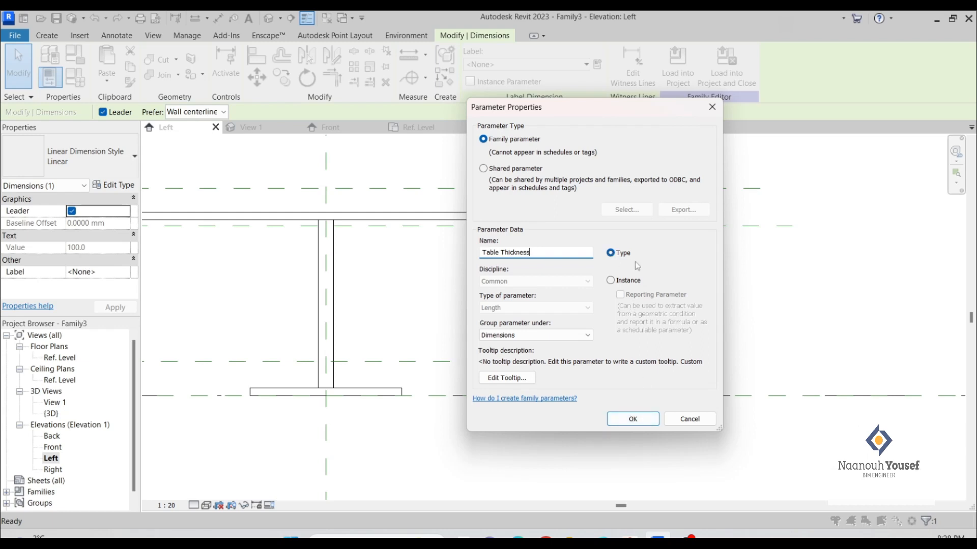
{"action": "left_click", "coordinate": [631, 418]}
Stretch the tabletop extrusion's upper and lower faces to the reference planes above and below it and lock them there
{"action": "middle_click_drag", "start_coordinate": [555, 234], "coordinate": [612, 261]}
{"action": "left_click", "coordinate": [483, 243]}
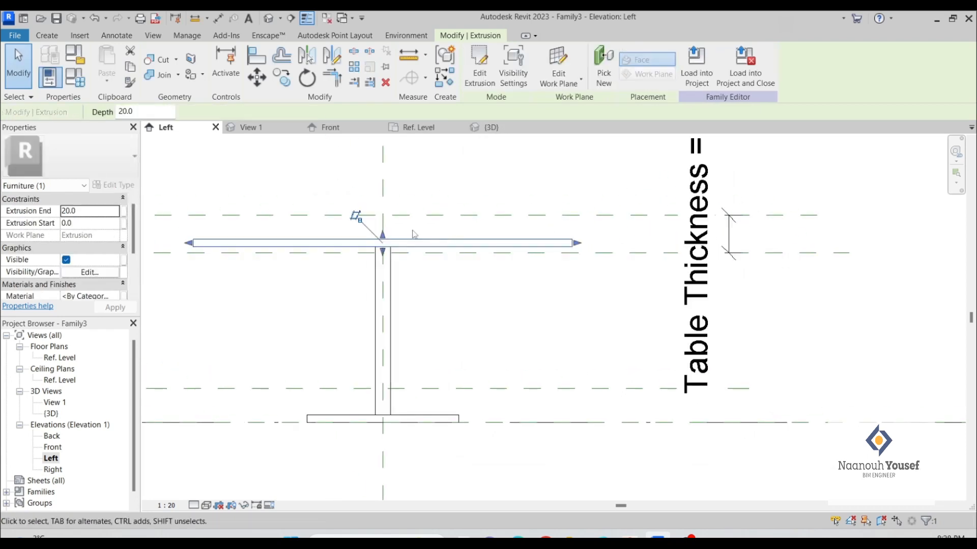
{"action": "left_click_drag", "start_coordinate": [384, 239], "coordinate": [396, 214]}
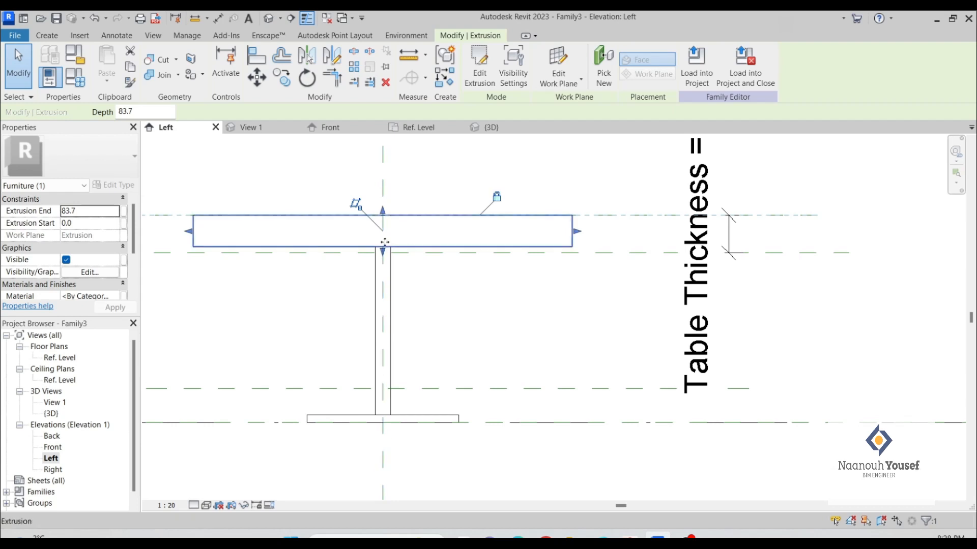
{"action": "mouse_move", "coordinate": [383, 252]}
{"action": "left_mouse_down"}
{"action": "mouse_move", "coordinate": [366, 264]}
{"action": "mouse_move", "coordinate": [384, 253]}
{"action": "left_mouse_up"}
{"action": "left_click", "coordinate": [477, 270]}
{"action": "left_click", "coordinate": [643, 327]}
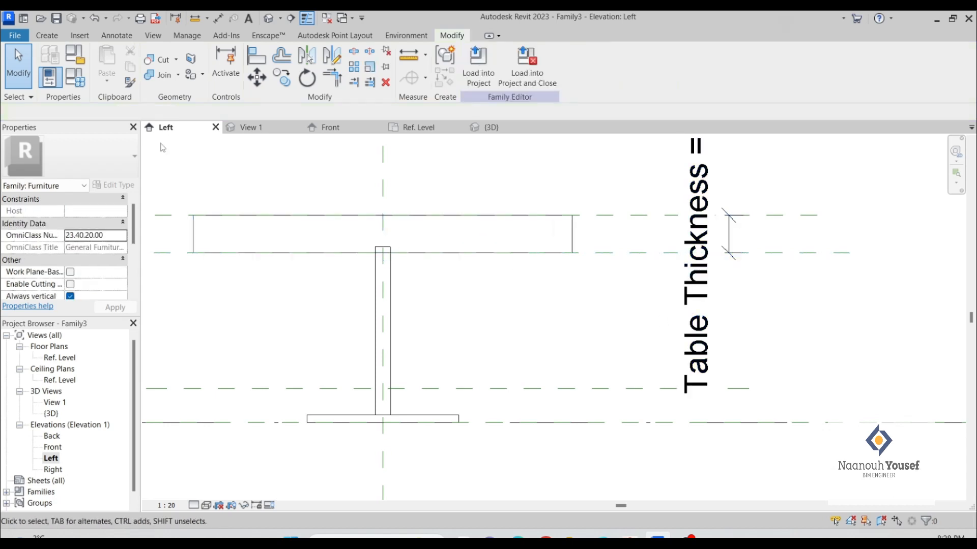
Set the Table Thickness parameter to 20 in the family types and apply it
{"action": "left_click", "coordinate": [72, 76]}
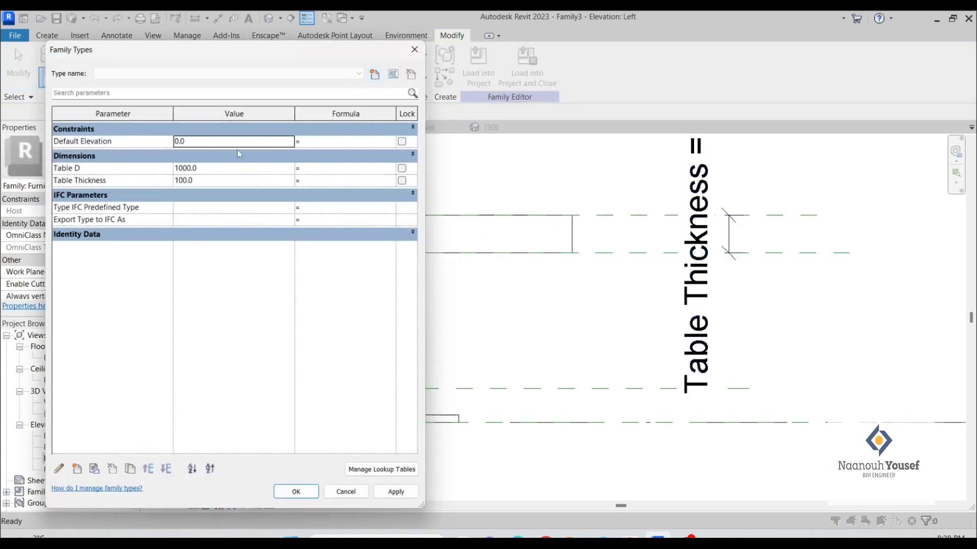
{"action": "left_click", "coordinate": [215, 180]}
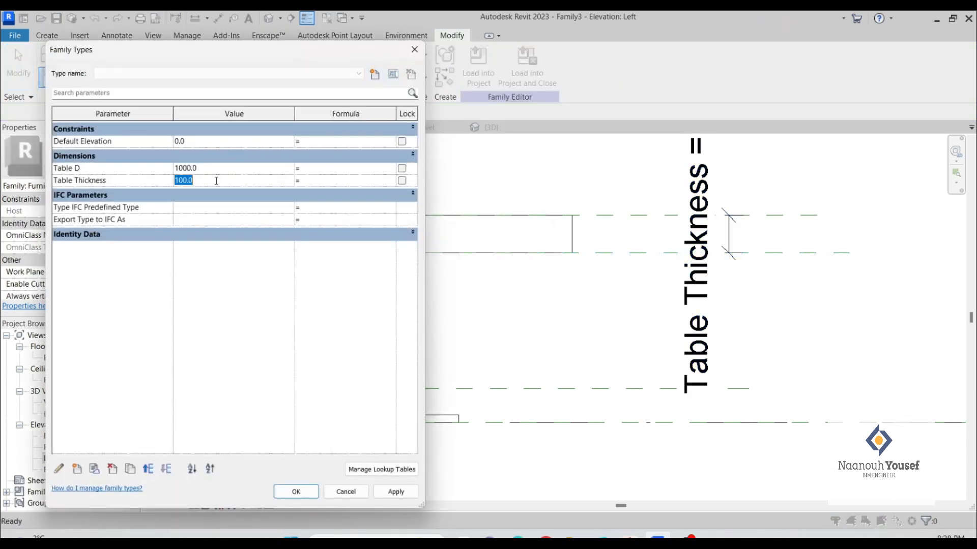
{"action": "type", "text": "20"}
{"action": "left_click", "coordinate": [396, 492]}
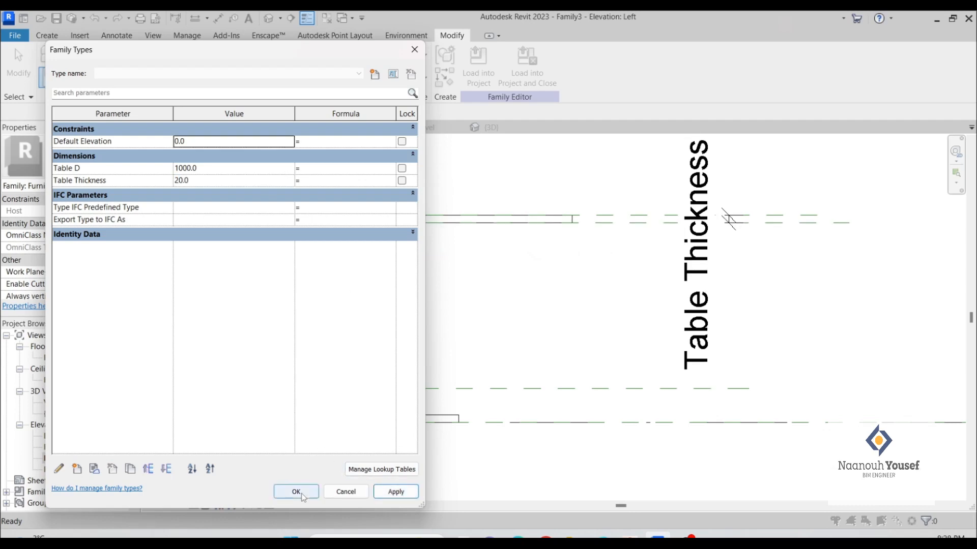
{"action": "left_click", "coordinate": [304, 498]}
Stretch the post's upper end to the tabletop's lower reference plane and align its lower end with the base's upper face, locking both
{"action": "middle_click_drag", "start_coordinate": [502, 291], "coordinate": [549, 305]}
{"action": "scroll", "coordinate": [438, 270], "scroll_direction": "up", "scroll_amount": 1}
{"action": "left_click", "coordinate": [438, 271]}
{"action": "left_click_drag", "start_coordinate": [430, 256], "coordinate": [437, 230]}
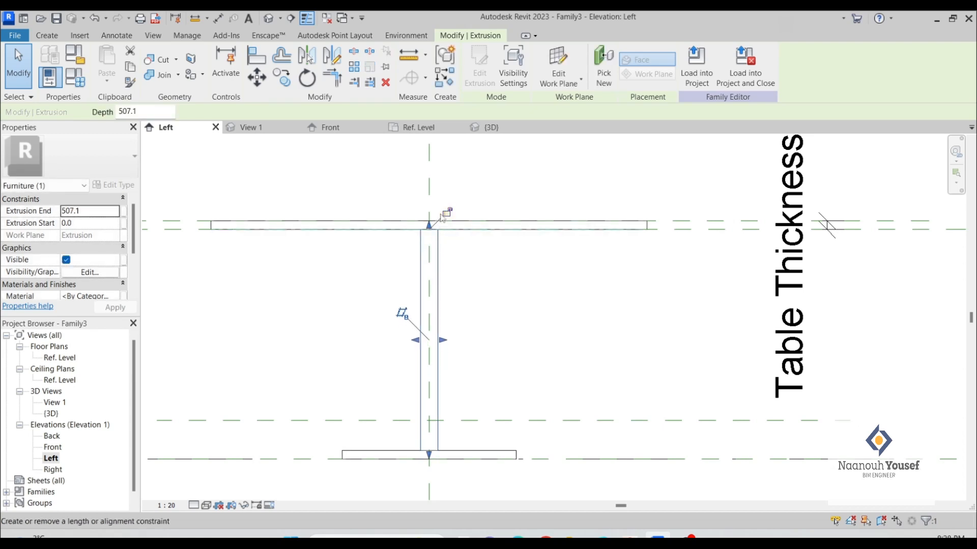
{"action": "mouse_move", "coordinate": [431, 446]}
{"action": "left_mouse_down"}
{"action": "mouse_move", "coordinate": [432, 430]}
{"action": "mouse_move", "coordinate": [432, 451]}
{"action": "left_mouse_up"}
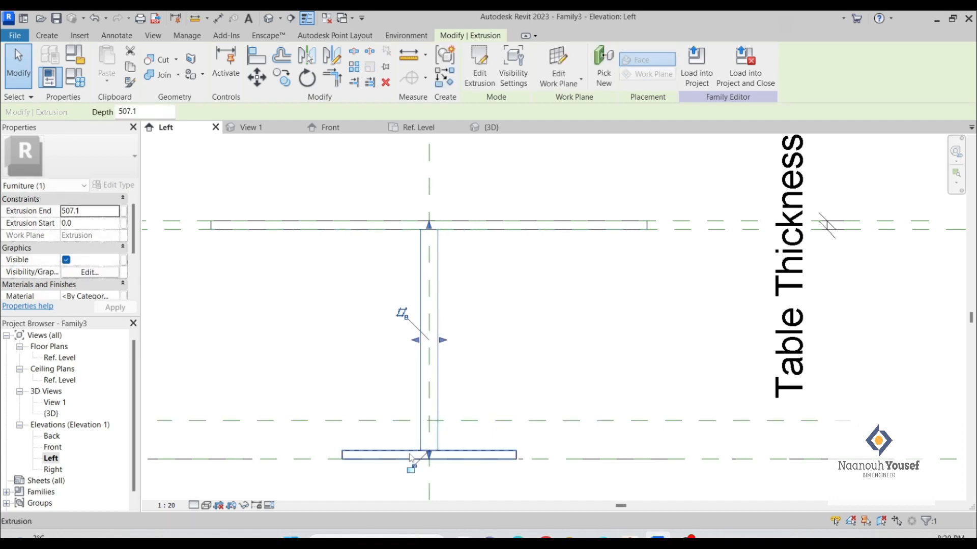
{"action": "middle_click_drag", "start_coordinate": [601, 424], "coordinate": [505, 368]}
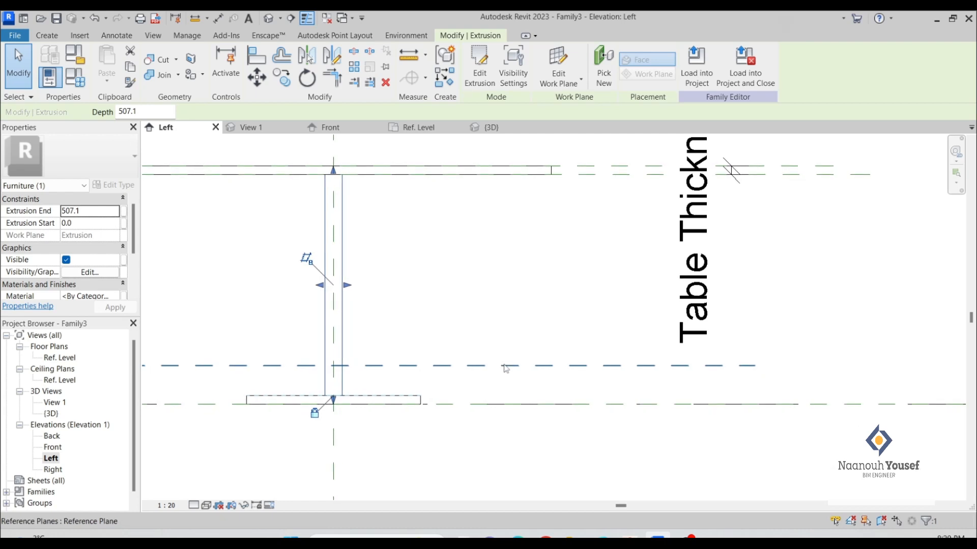
{"action": "key", "text": "r"}
{"action": "key", "text": "p"}
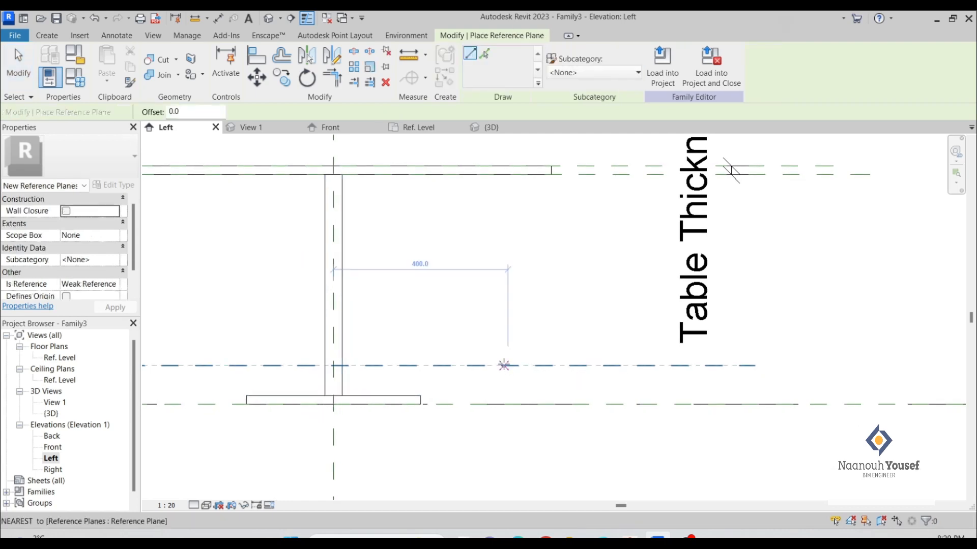
{"action": "scroll", "coordinate": [291, 406], "scroll_direction": "up", "scroll_amount": 2}
{"action": "middle_click_drag", "start_coordinate": [521, 392], "coordinate": [806, 342]}
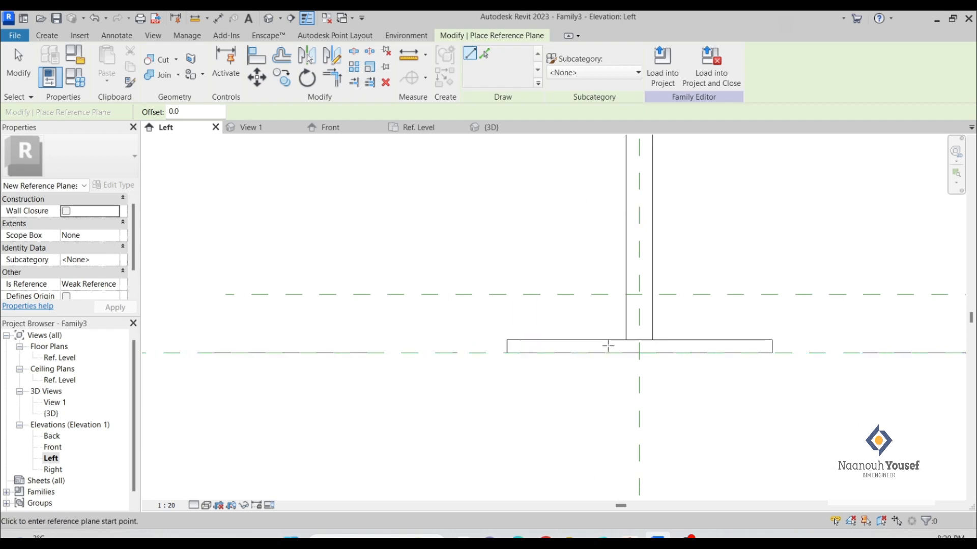
{"action": "middle_click_drag", "start_coordinate": [549, 341], "coordinate": [495, 338]}
{"action": "middle_click_drag", "start_coordinate": [400, 324], "coordinate": [311, 281]}
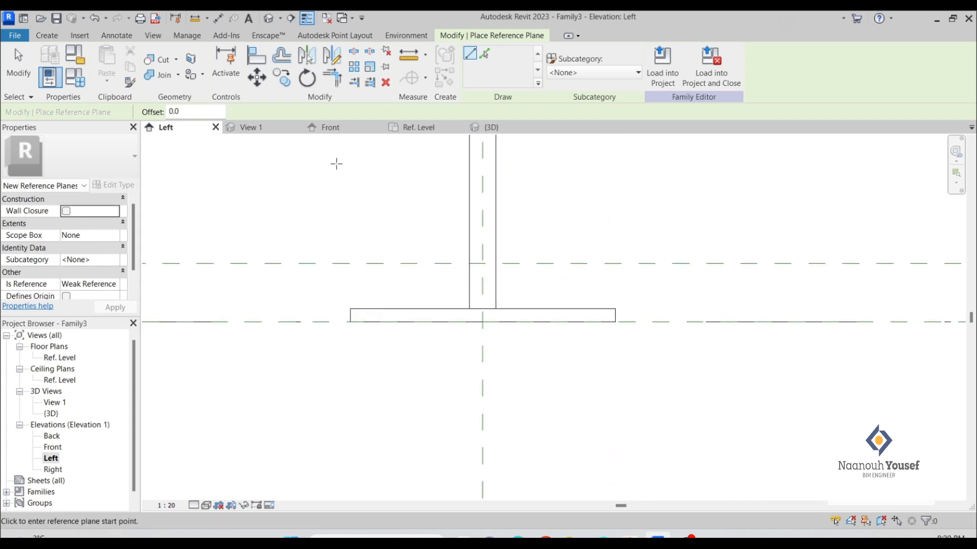
Place an aligned dimension between the reference plane above the base and the reference level, beyond the base's edge
{"action": "left_click", "coordinate": [219, 18]}
{"action": "left_click", "coordinate": [703, 269]}
{"action": "left_click", "coordinate": [711, 277]}
{"action": "key", "text": "Escape"}
{"action": "key", "text": "Escape"}
Label the base's dimension with the existing Table Thickness parameter
{"action": "left_click", "coordinate": [711, 294]}
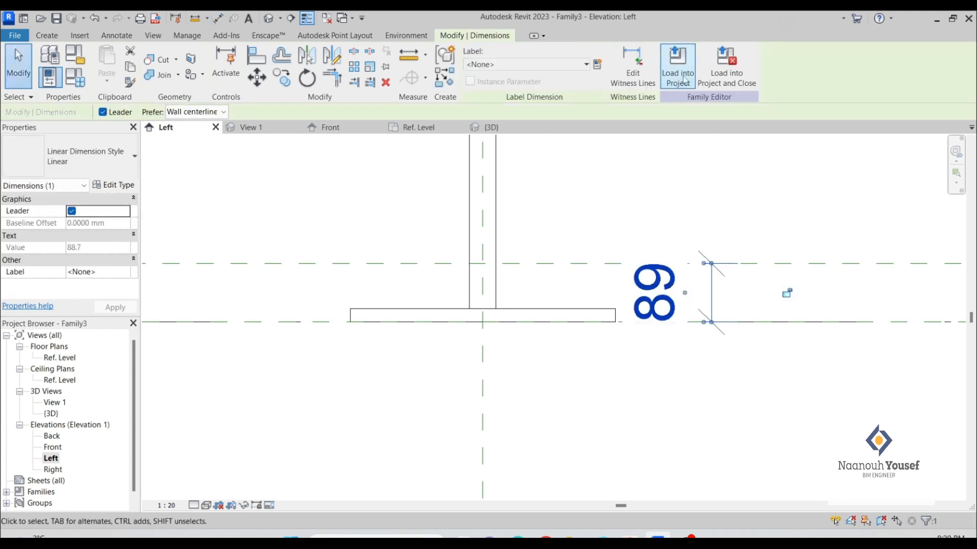
{"action": "left_click", "coordinate": [554, 66]}
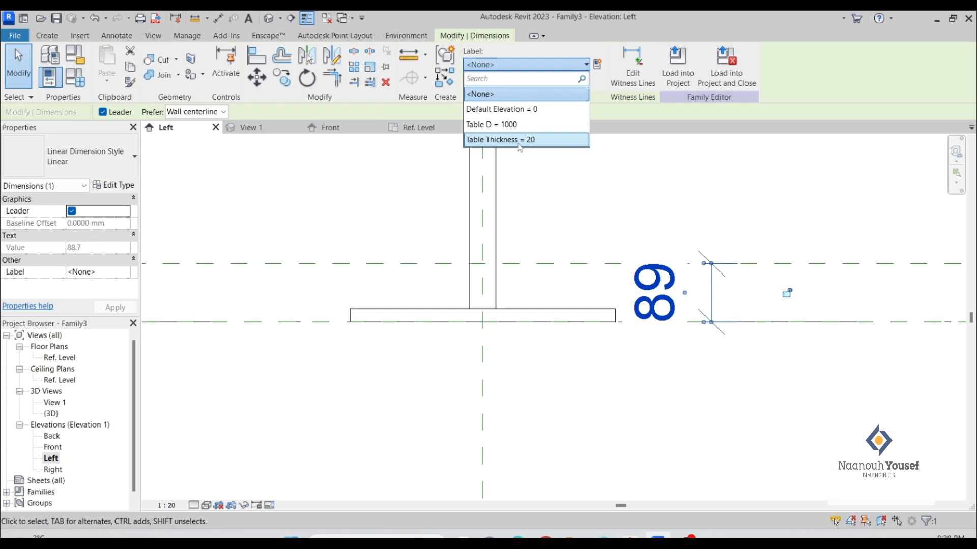
{"action": "left_click", "coordinate": [517, 144]}
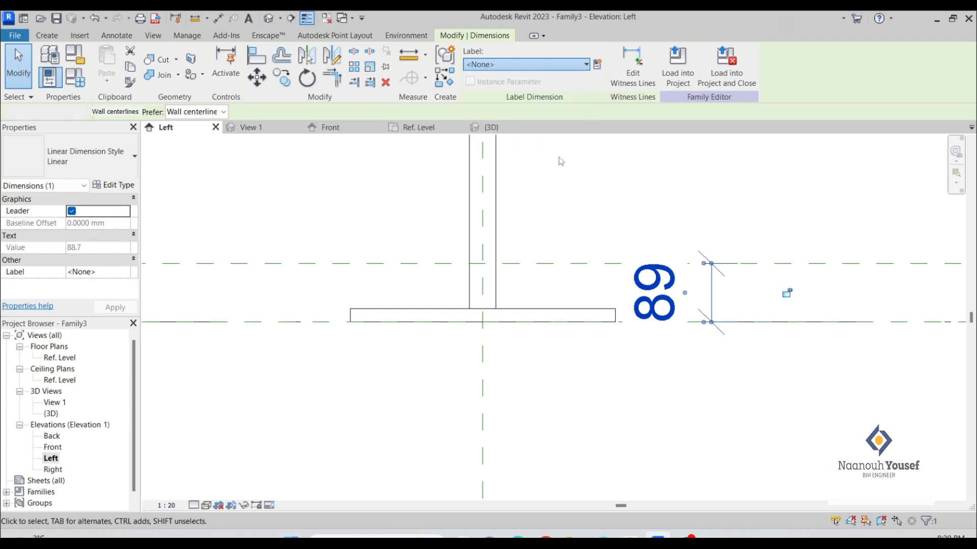
{"action": "left_click", "coordinate": [612, 293]}
{"action": "scroll", "coordinate": [603, 291], "scroll_direction": "down", "scroll_amount": 3}
{"action": "scroll", "coordinate": [597, 294], "scroll_direction": "down", "scroll_amount": 1}
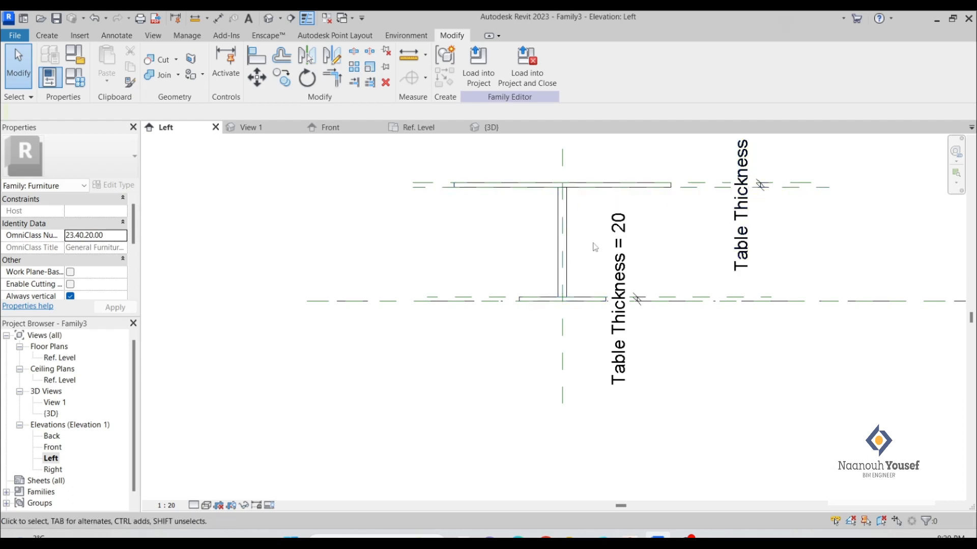
Place an aligned dimension from the base's upper reference plane to the tabletop's lower reference plane, outside the thickness dimensions
{"action": "scroll", "coordinate": [592, 275], "scroll_direction": "up", "scroll_amount": 3}
{"action": "scroll", "coordinate": [659, 284], "scroll_direction": "down", "scroll_amount": 2}
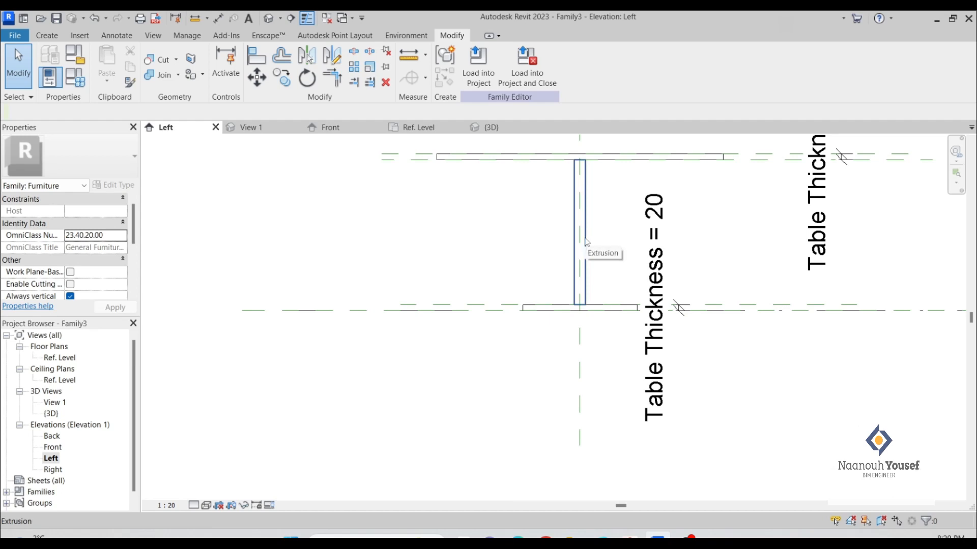
{"action": "scroll", "coordinate": [623, 203], "scroll_direction": "down", "scroll_amount": 1}
{"action": "middle_click_drag", "start_coordinate": [650, 230], "coordinate": [579, 298]}
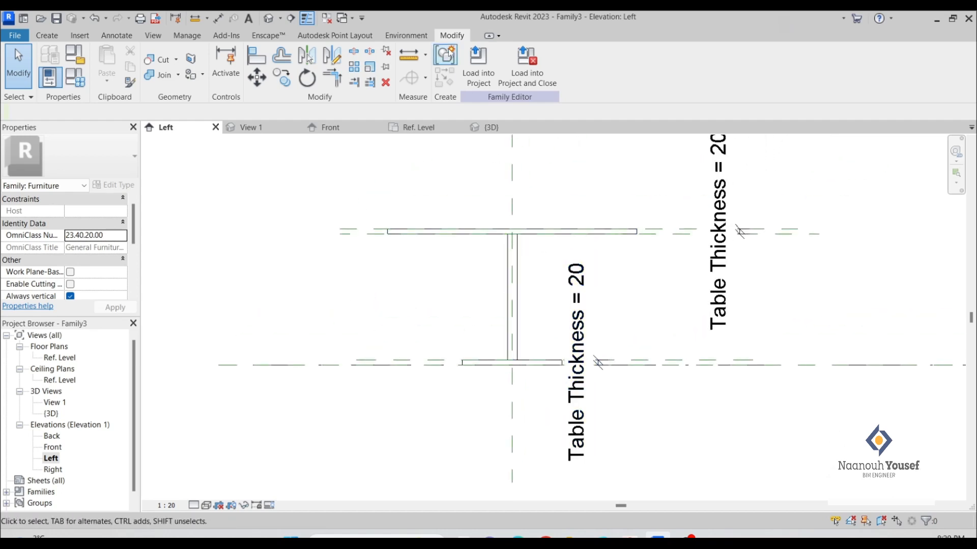
{"action": "left_click", "coordinate": [217, 19]}
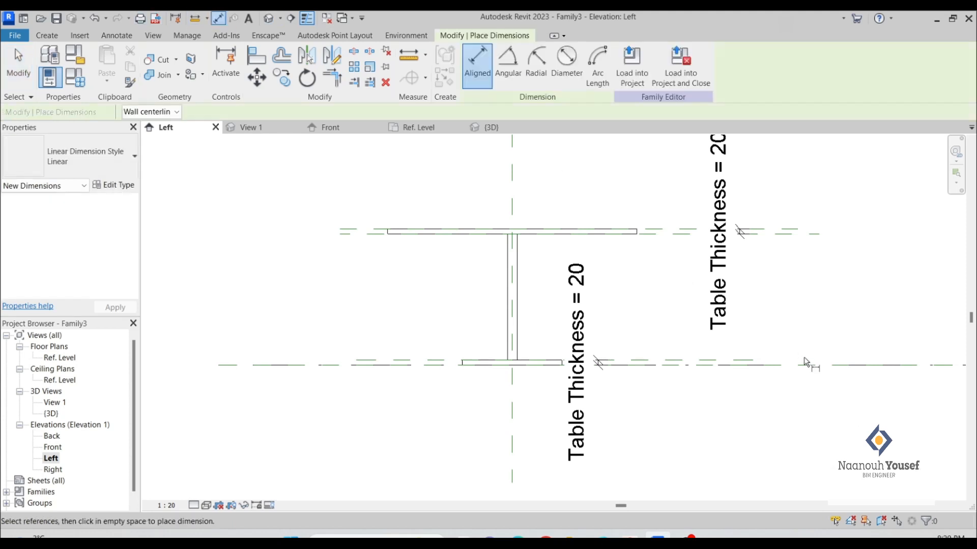
{"action": "scroll", "coordinate": [738, 362], "scroll_direction": "up", "scroll_amount": 3}
{"action": "left_click", "coordinate": [714, 367]}
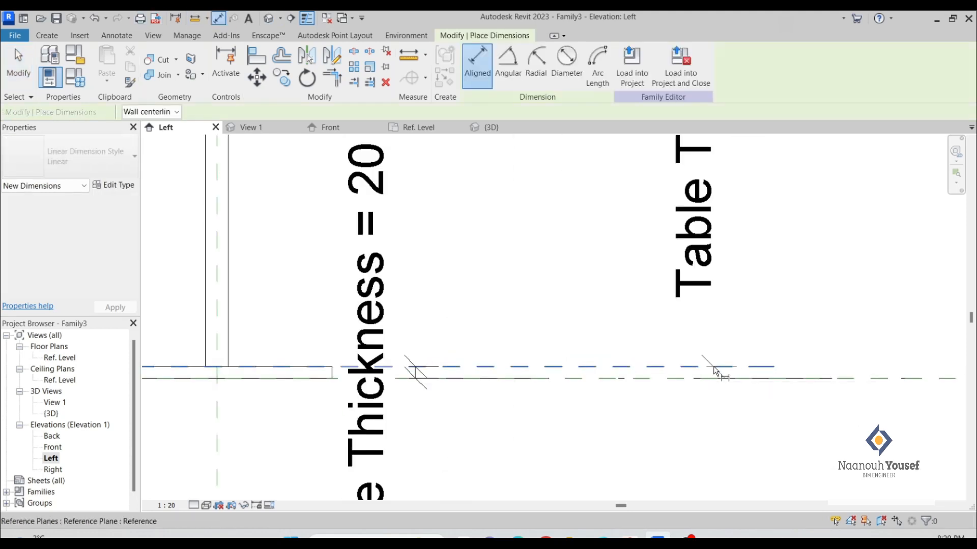
{"action": "scroll", "coordinate": [650, 327], "scroll_direction": "down", "scroll_amount": 1}
{"action": "middle_click_drag", "start_coordinate": [650, 333], "coordinate": [634, 478]}
{"action": "left_click", "coordinate": [590, 300]}
{"action": "middle_click_drag", "start_coordinate": [707, 324], "coordinate": [679, 304]}
{"action": "left_click", "coordinate": [831, 306]}
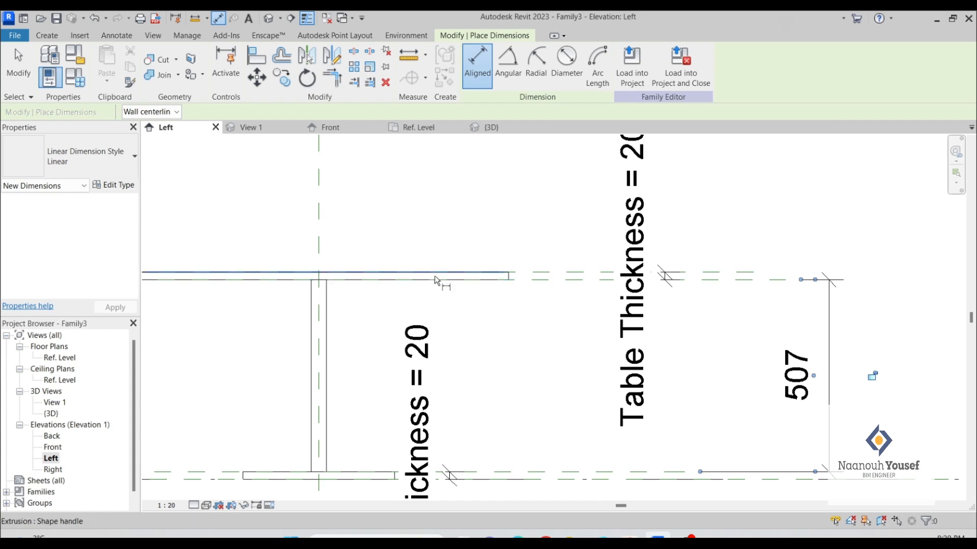
{"action": "middle_click_drag", "start_coordinate": [447, 323], "coordinate": [481, 249]}
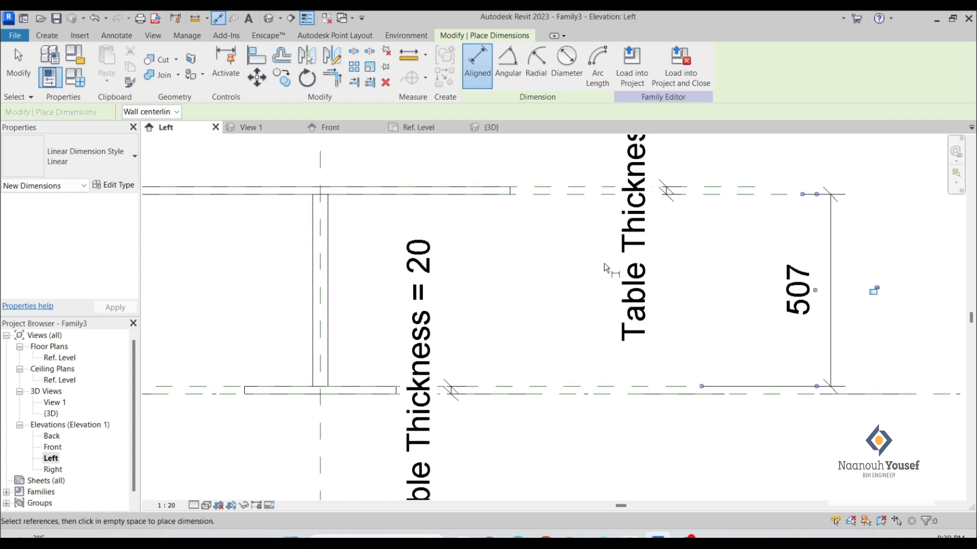
{"action": "middle_click_drag", "start_coordinate": [717, 346], "coordinate": [628, 452]}
{"action": "key", "text": "Escape"}
{"action": "key", "text": "Escape"}
Label the dimension between the base and tabletop reference planes with a new type parameter named Height
{"action": "left_click", "coordinate": [744, 356]}
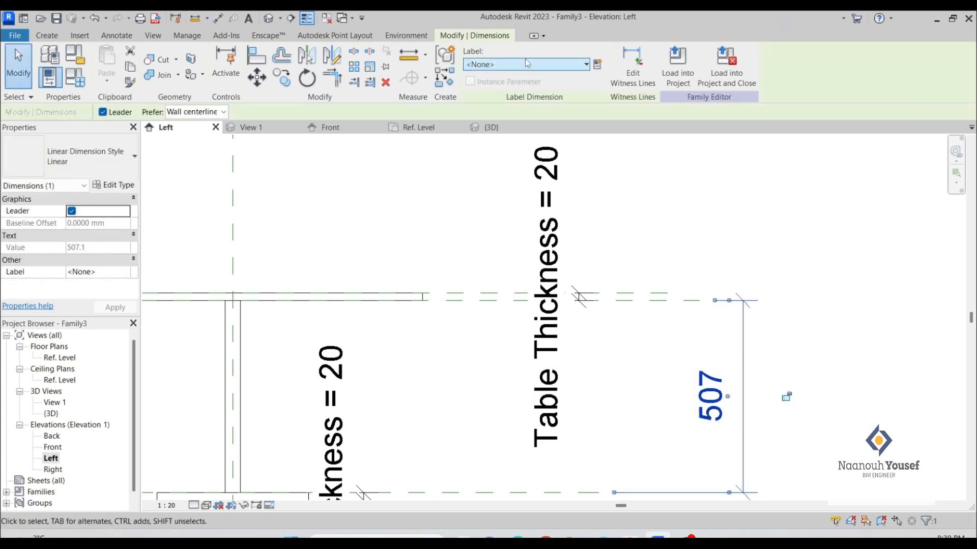
{"action": "left_click", "coordinate": [597, 64]}
{"action": "type", "text": "Hie"}
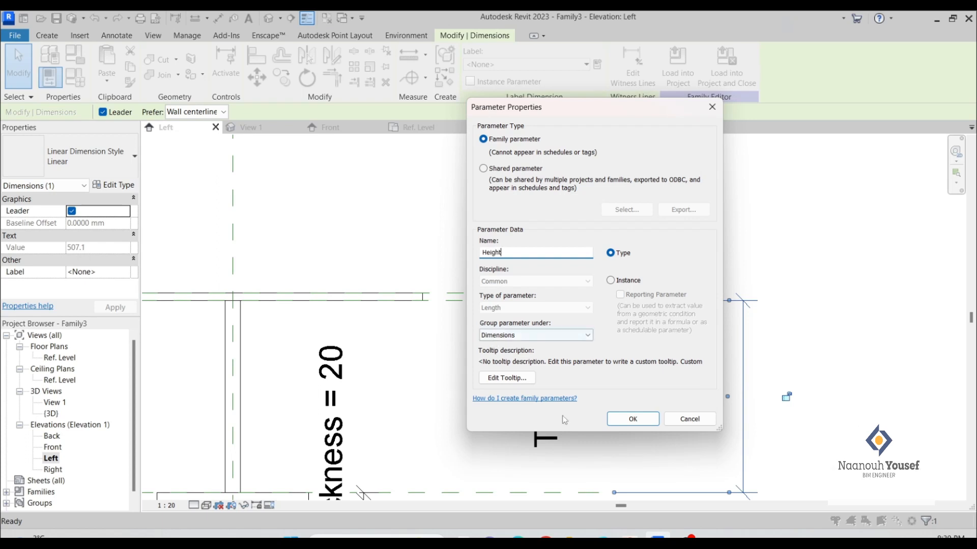
{"action": "left_click", "coordinate": [631, 421]}
{"action": "scroll", "coordinate": [626, 401], "scroll_direction": "down", "scroll_amount": 3}
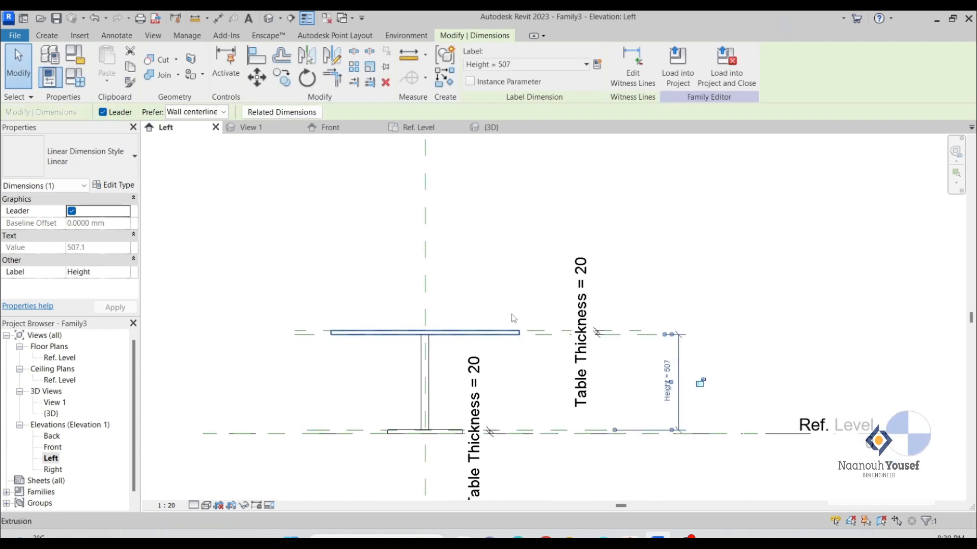
In the 3D view, set the Table D parameter to 800 in the family types and apply it
{"action": "left_click", "coordinate": [267, 18]}
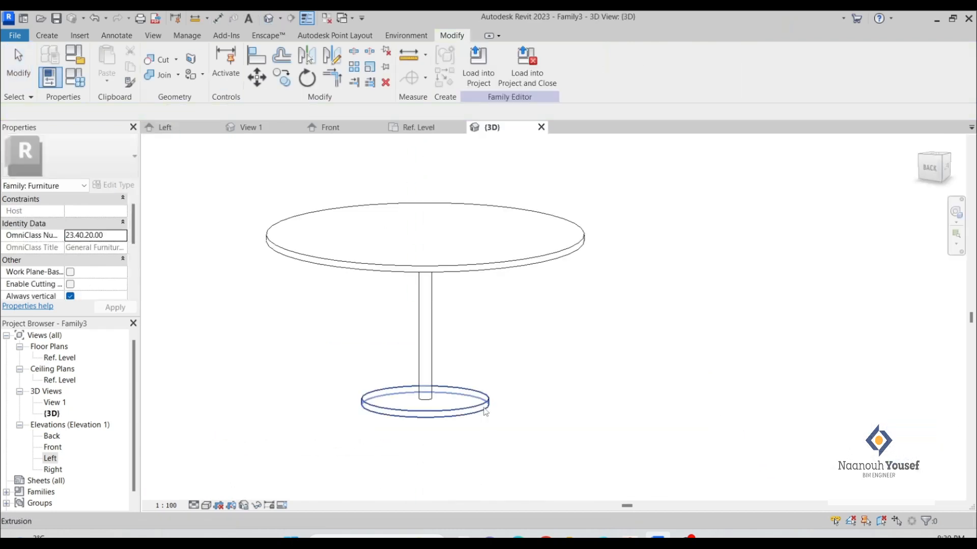
{"action": "left_click", "coordinate": [75, 76]}
{"action": "left_click", "coordinate": [233, 183]}
{"action": "type", "text": "8"}
{"action": "left_click", "coordinate": [396, 491]}
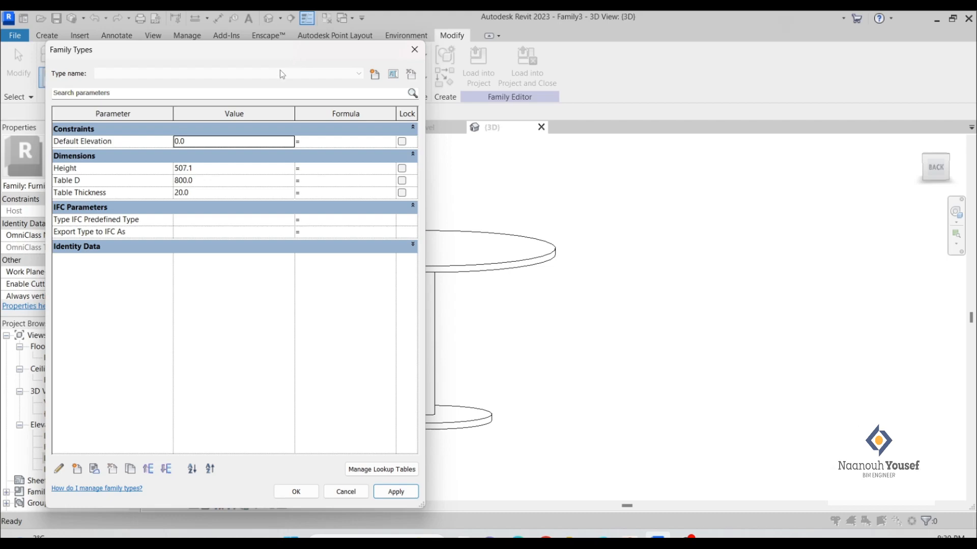
Move the family types dialog clear of the table, set the Height parameter to 1000 and apply it
{"action": "left_click_drag", "start_coordinate": [340, 56], "coordinate": [975, 60]}
{"action": "left_click", "coordinate": [847, 172]}
{"action": "type", "text": "1000"}
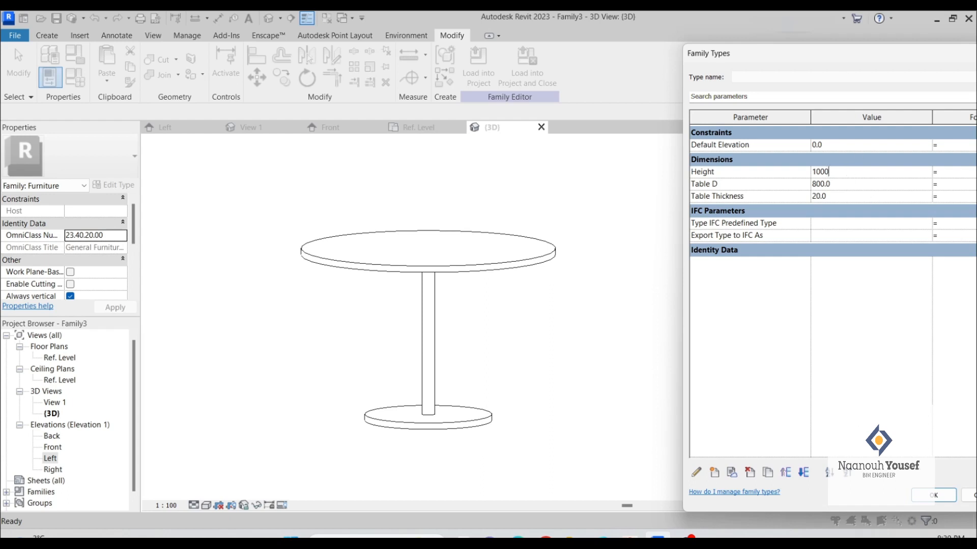
{"action": "left_click_drag", "start_coordinate": [808, 57], "coordinate": [752, 62]}
{"action": "left_click", "coordinate": [957, 499]}
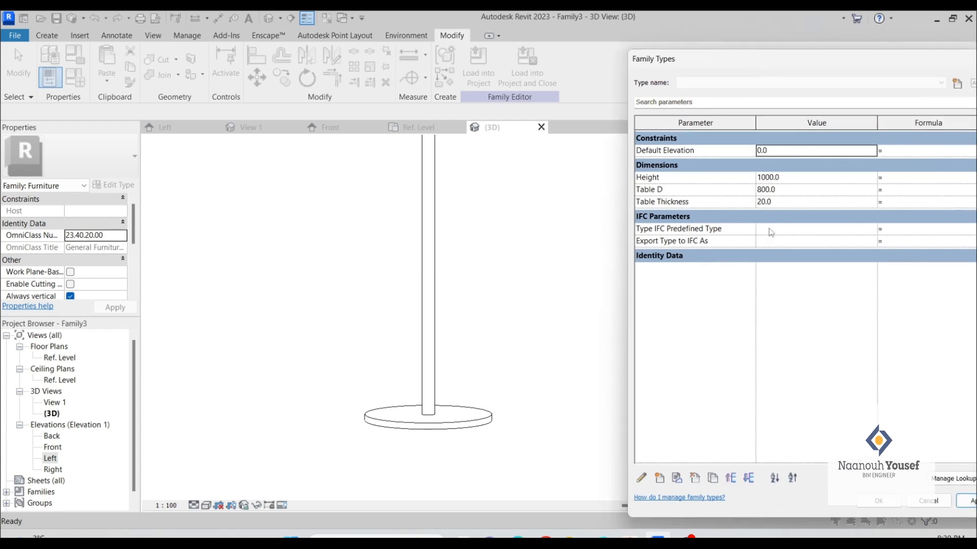
Set the Height parameter to 500 and apply it
{"action": "left_click", "coordinate": [806, 177]}
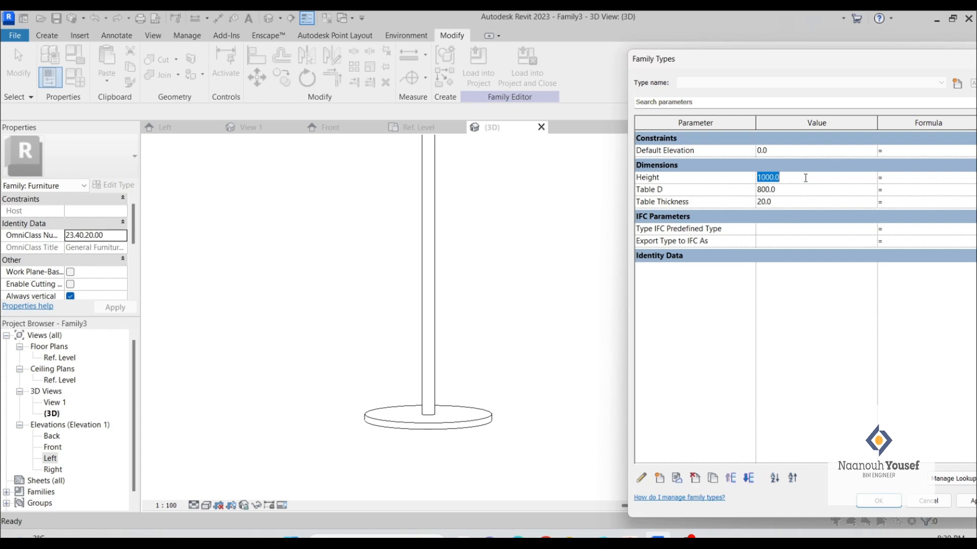
{"action": "type", "text": "50"}
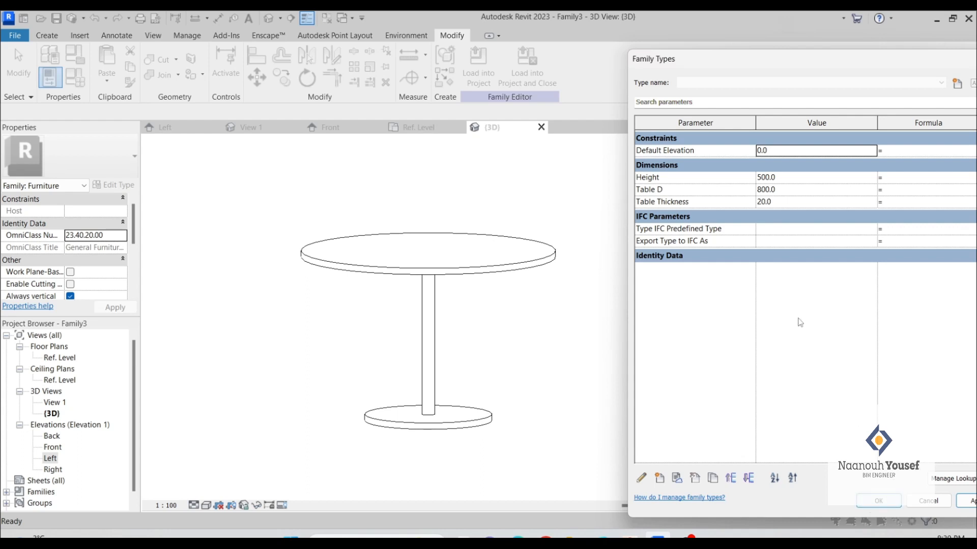
Set the Table Thickness parameter to 30 and apply it
{"action": "left_click", "coordinate": [782, 201]}
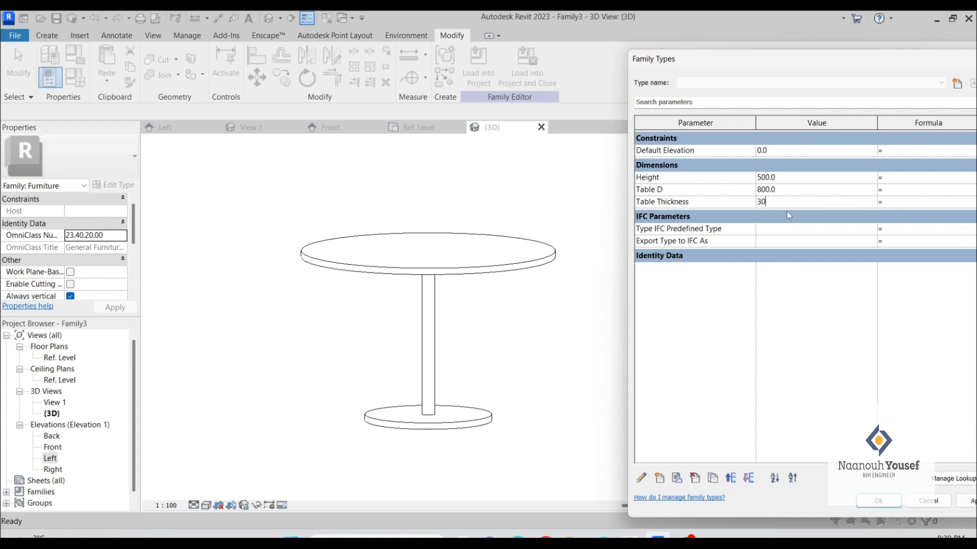
{"action": "type", "text": "30"}
{"action": "left_click", "coordinate": [968, 501]}
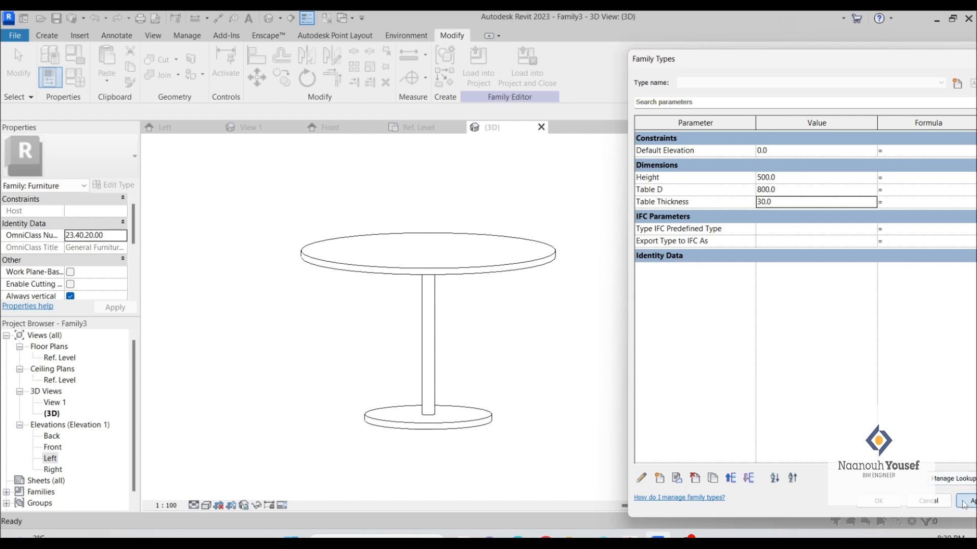
Set the Table Thickness parameter to 20, apply it and close the family types dialog
{"action": "left_click", "coordinate": [793, 202]}
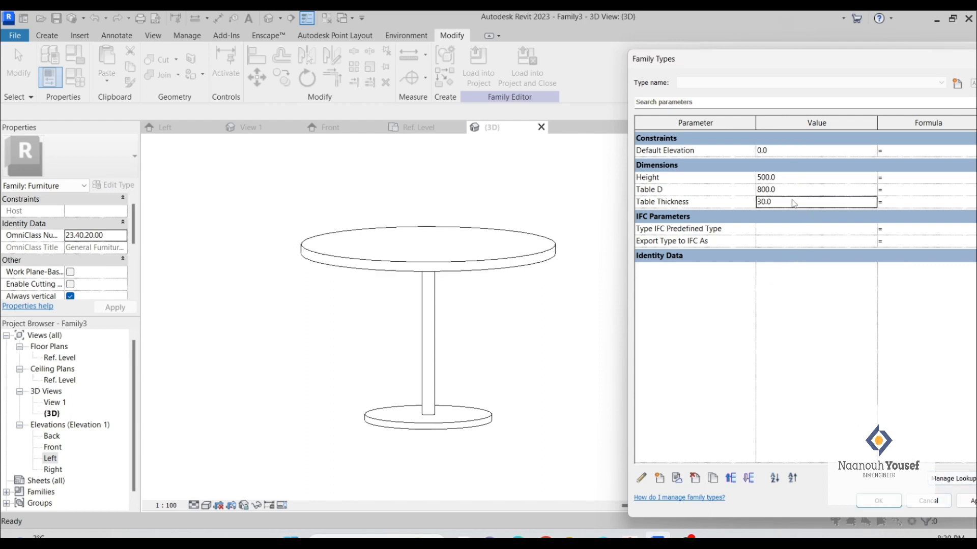
{"action": "type", "text": "20"}
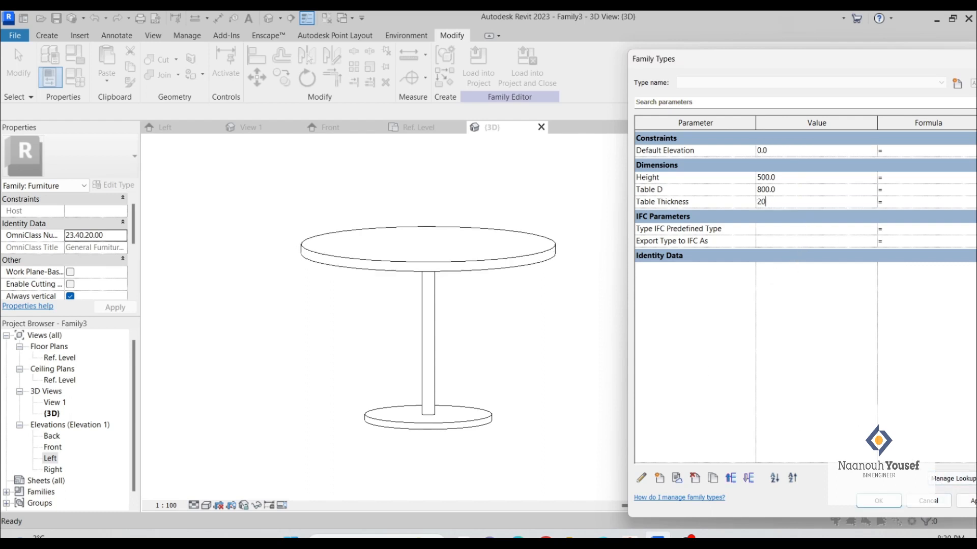
{"action": "left_click", "coordinate": [961, 500]}
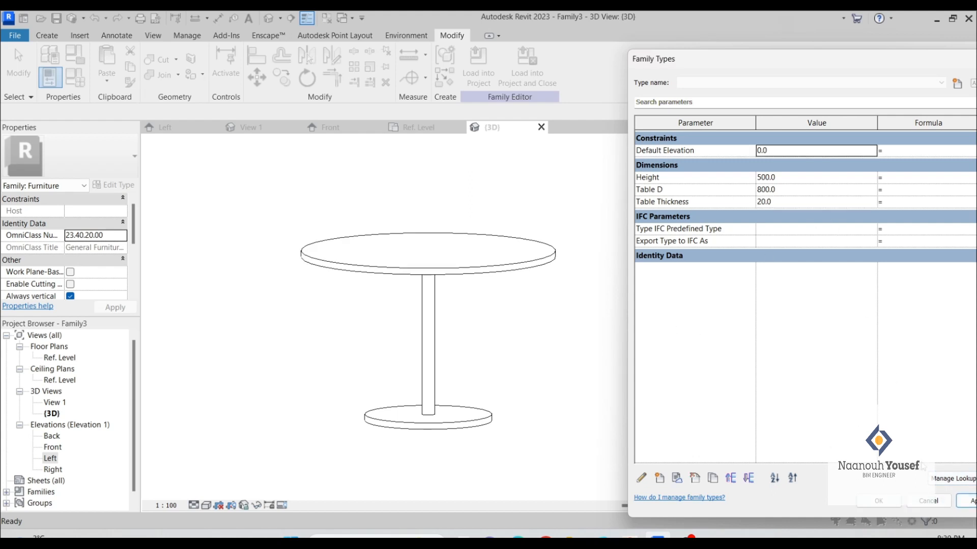
{"action": "left_click", "coordinate": [878, 501]}
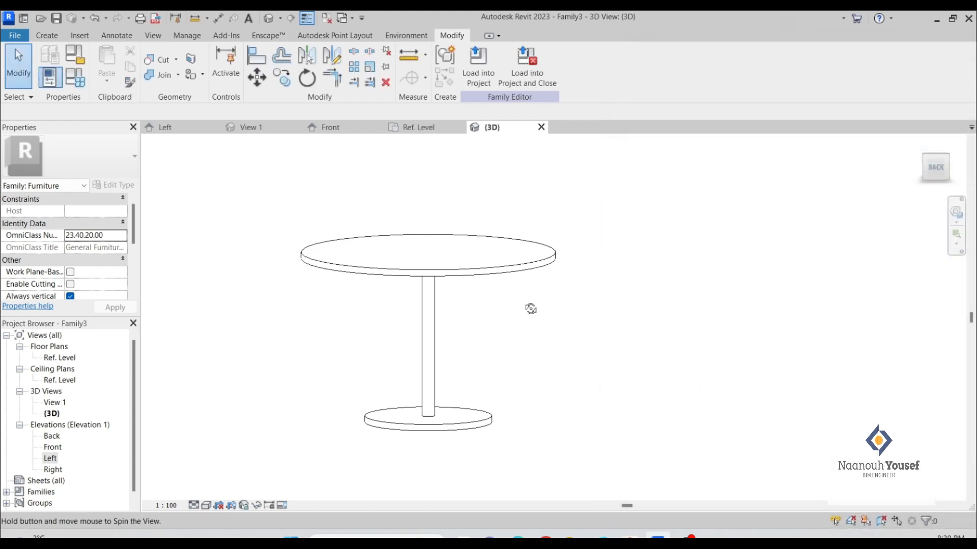
Switch the family's 3D view to the Realistic visual style and inspect the table from another angle
{"action": "middle_click_drag", "start_coordinate": [531, 306], "coordinate": [453, 408], "text": "shift"}
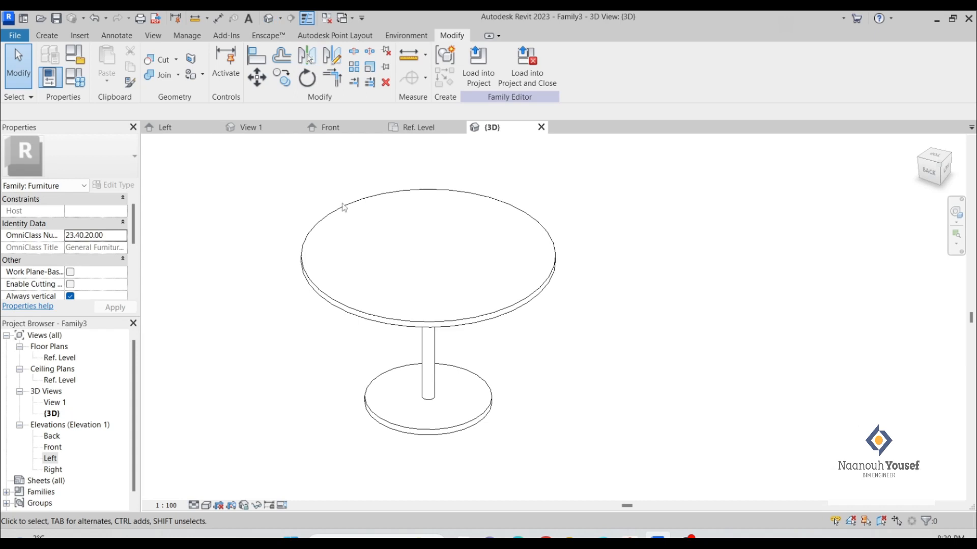
{"action": "left_click", "coordinate": [328, 291]}
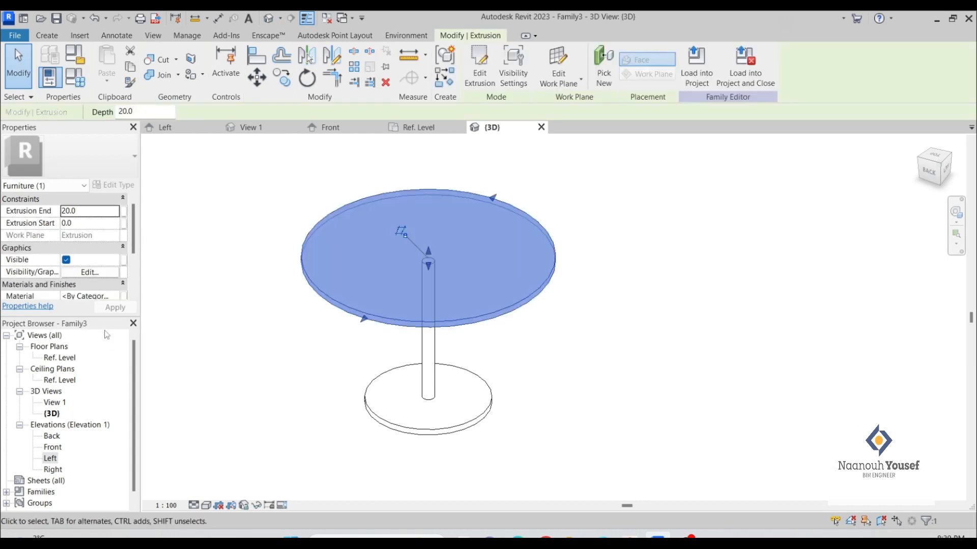
{"action": "left_click", "coordinate": [207, 505]}
{"action": "left_click", "coordinate": [225, 489]}
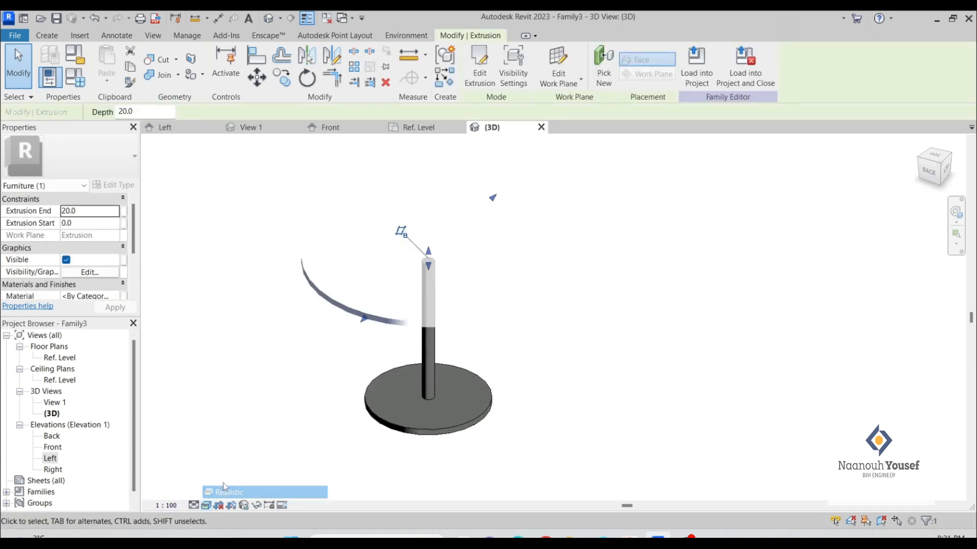
{"action": "key", "text": "Escape"}
{"action": "middle_click_drag", "start_coordinate": [534, 315], "coordinate": [400, 346], "text": "shift"}
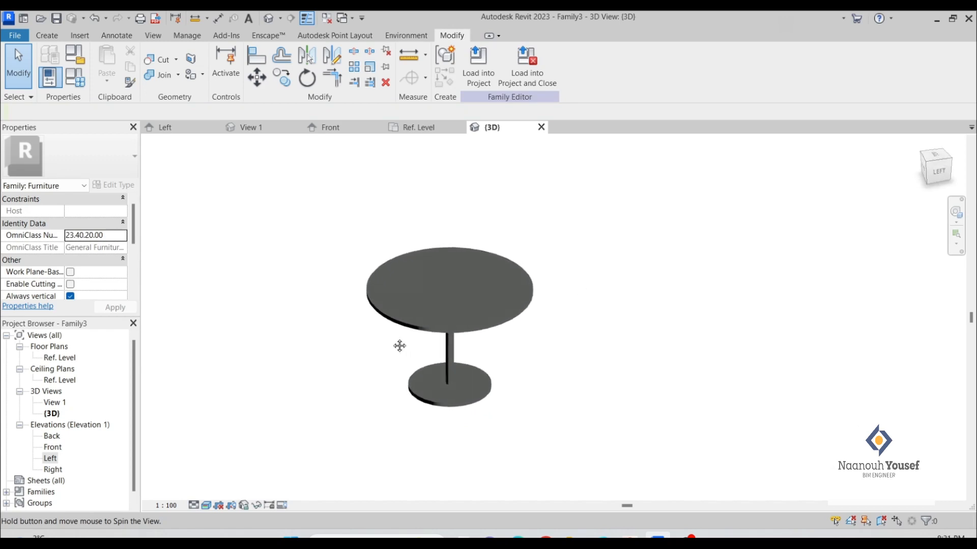
Search the material library for wood and assign Birch - Glossy to the tabletop extrusion
{"action": "left_click", "coordinate": [407, 328]}
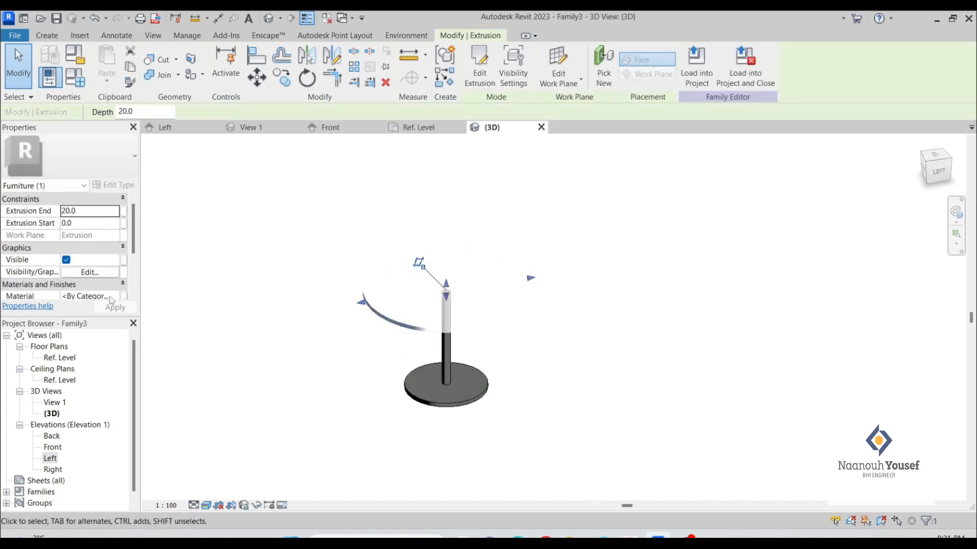
{"action": "left_click", "coordinate": [111, 297]}
{"action": "left_click", "coordinate": [116, 285]}
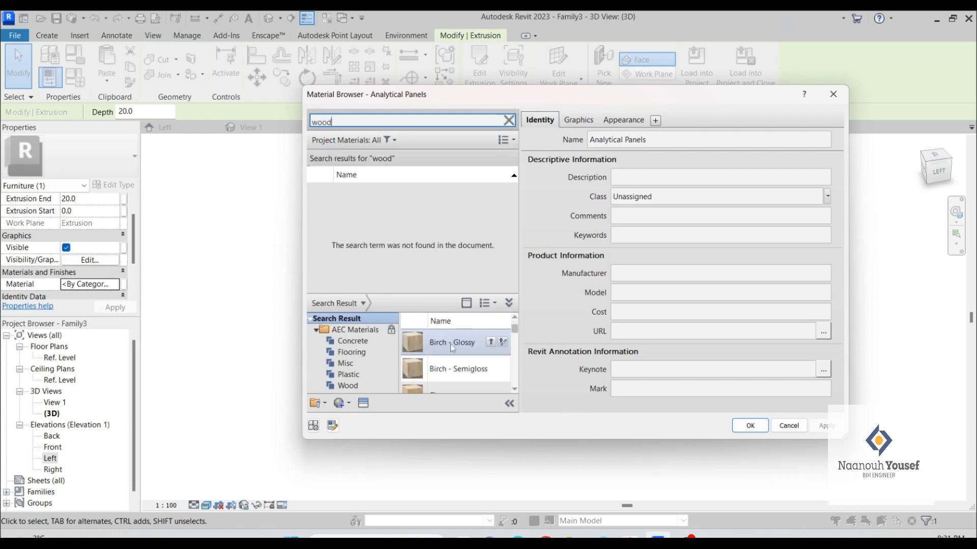
{"action": "left_click", "coordinate": [491, 342]}
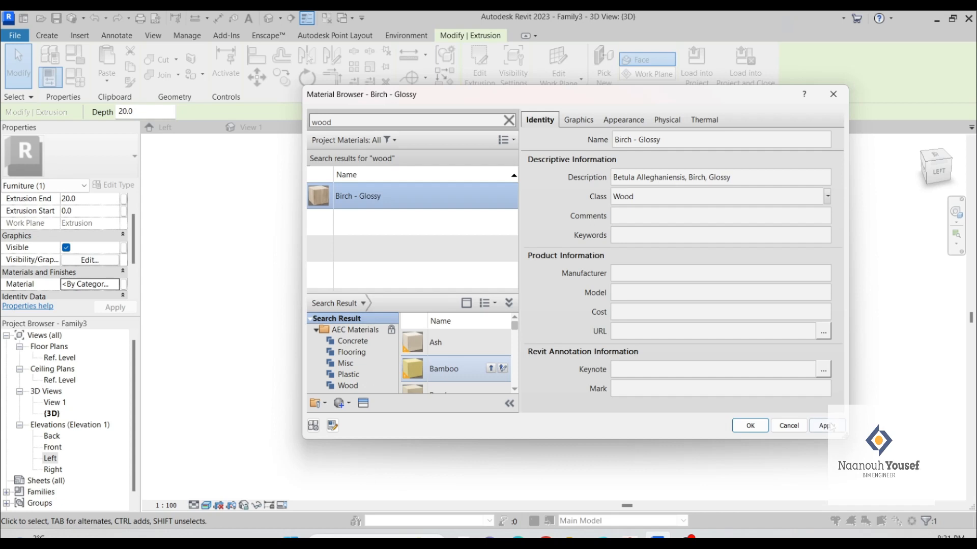
{"action": "left_click", "coordinate": [831, 427]}
{"action": "left_click", "coordinate": [758, 427]}
{"action": "left_click", "coordinate": [605, 446]}
Search the material library for metal and assign an aluminum material to both the column and base extrusions
{"action": "scroll", "coordinate": [439, 374], "scroll_direction": "up", "scroll_amount": 3}
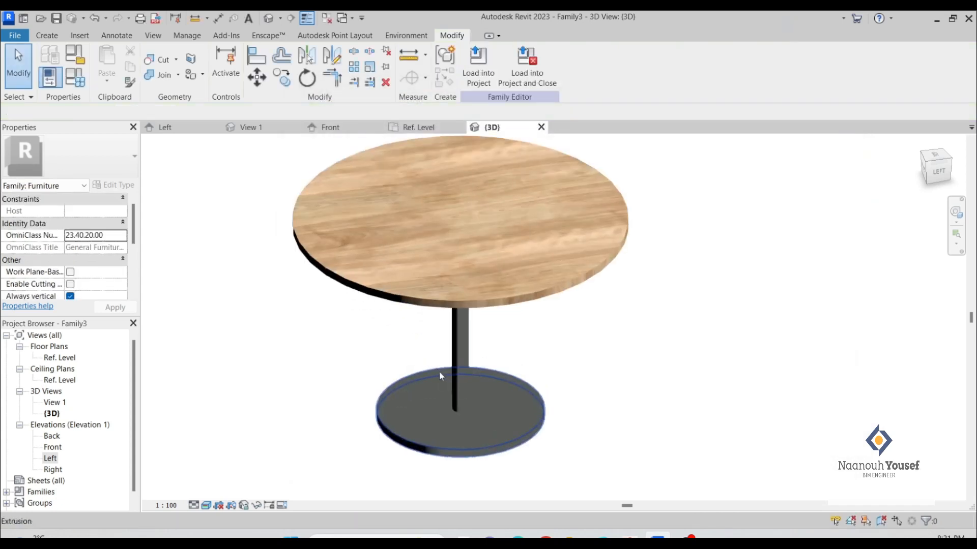
{"action": "left_click", "coordinate": [468, 344]}
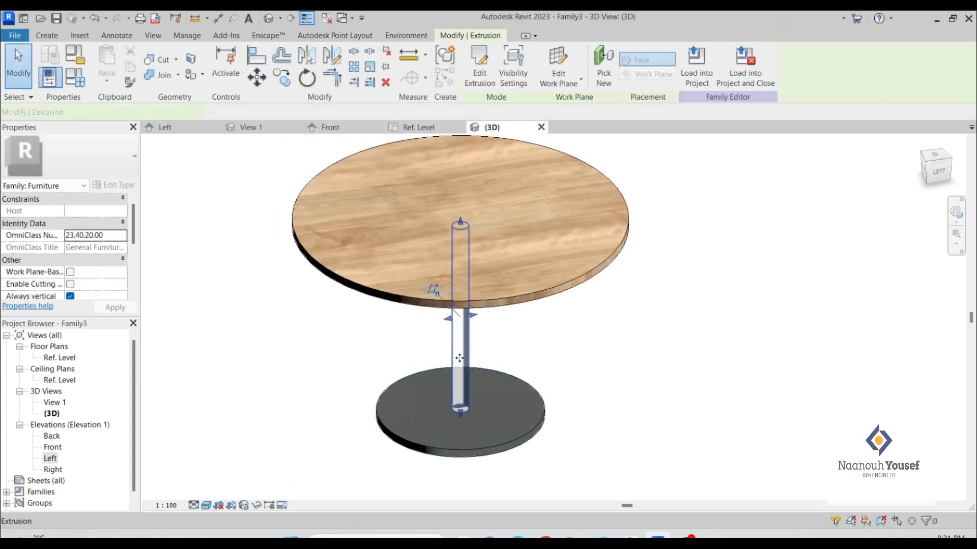
{"action": "left_click", "coordinate": [411, 437], "text": "ctrl"}
{"action": "left_click", "coordinate": [122, 297]}
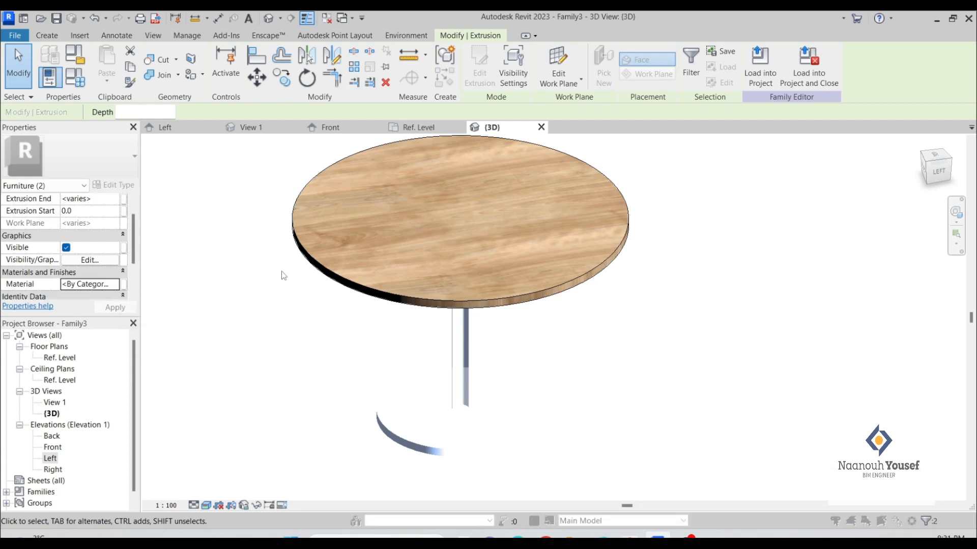
{"action": "type", "text": "almu"}
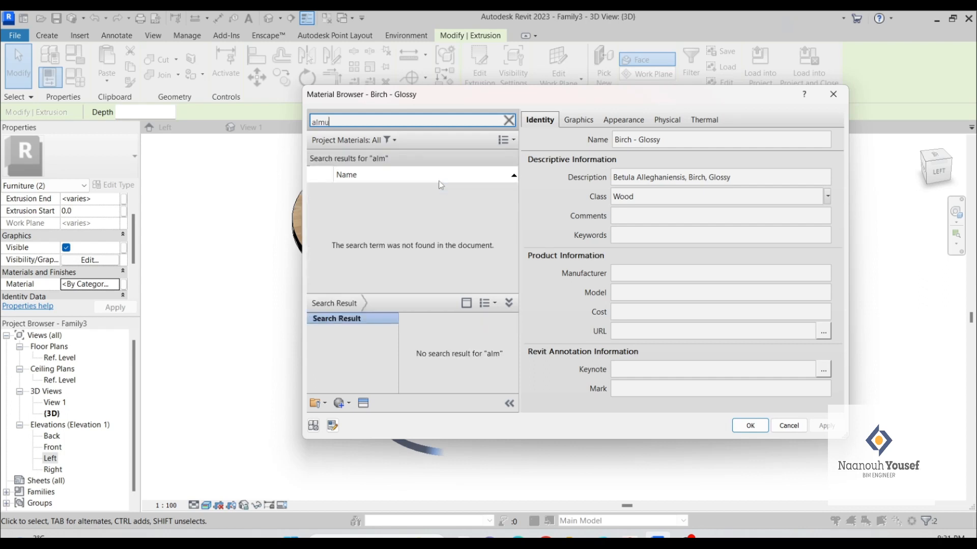
{"action": "key", "text": "BackSpace"}
{"action": "type", "text": "met"}
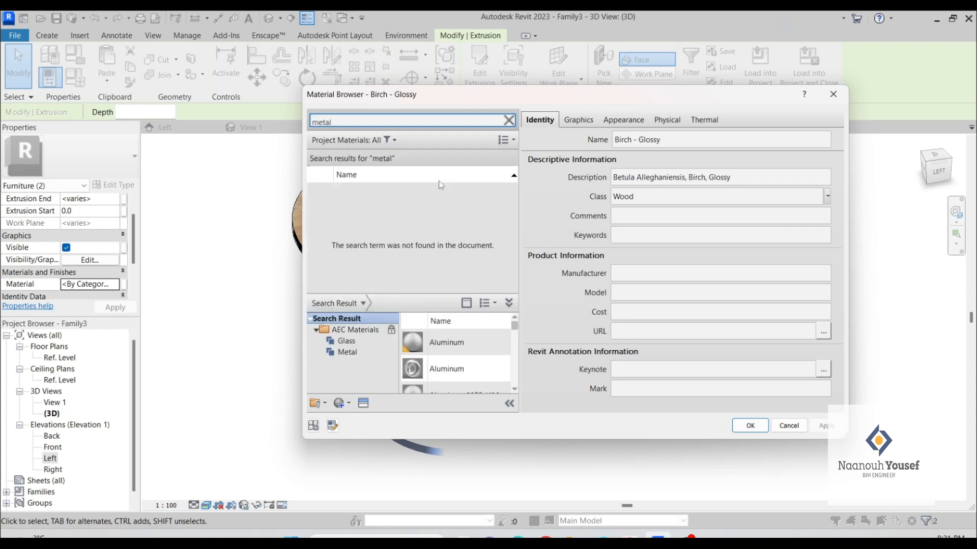
{"action": "scroll", "coordinate": [477, 347], "scroll_direction": "down", "scroll_amount": 3}
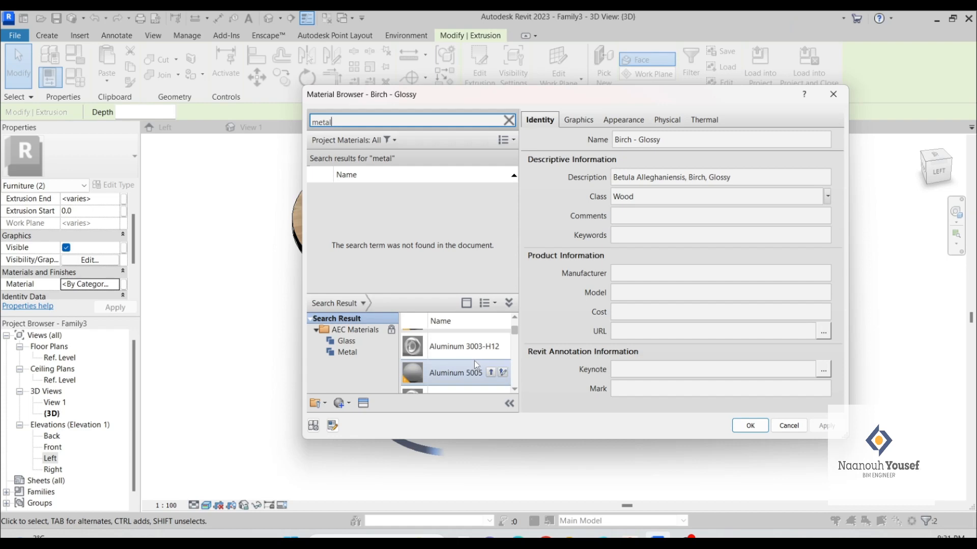
{"action": "left_click", "coordinate": [491, 369]}
{"action": "left_click", "coordinate": [750, 426]}
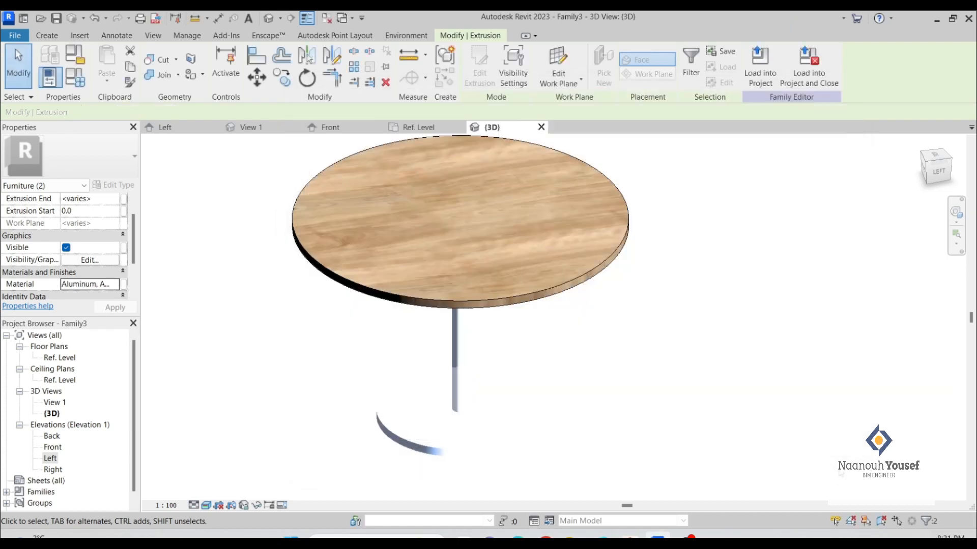
{"action": "left_click", "coordinate": [903, 342]}
{"action": "middle_click_drag", "start_coordinate": [903, 342], "coordinate": [504, 436], "text": "shift"}
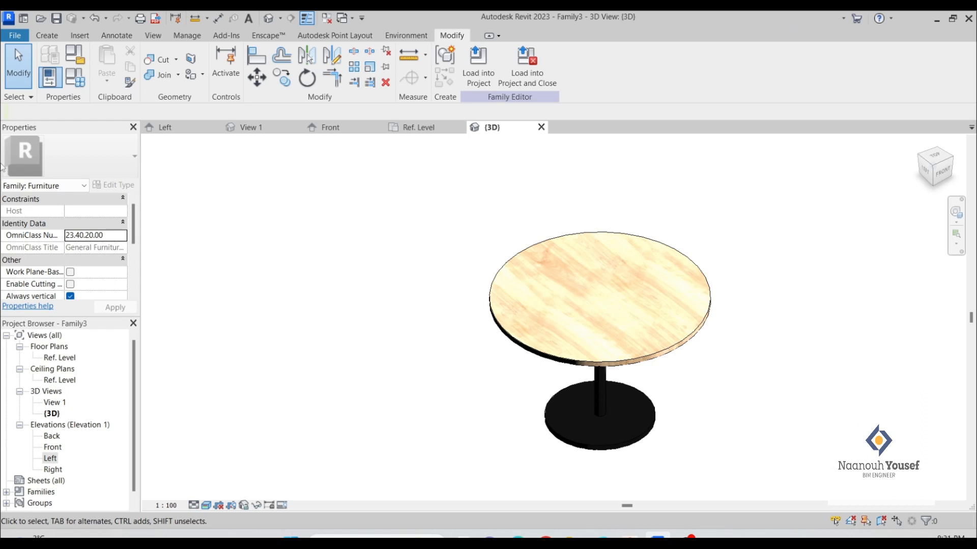
Create a new project from the Metric-Architectural Template
{"action": "left_click", "coordinate": [14, 35]}
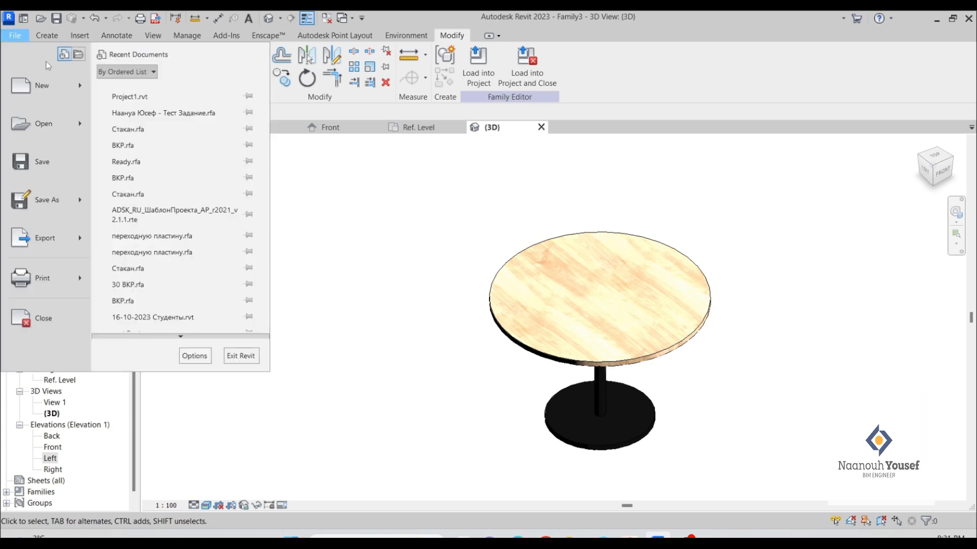
{"action": "left_click", "coordinate": [46, 85]}
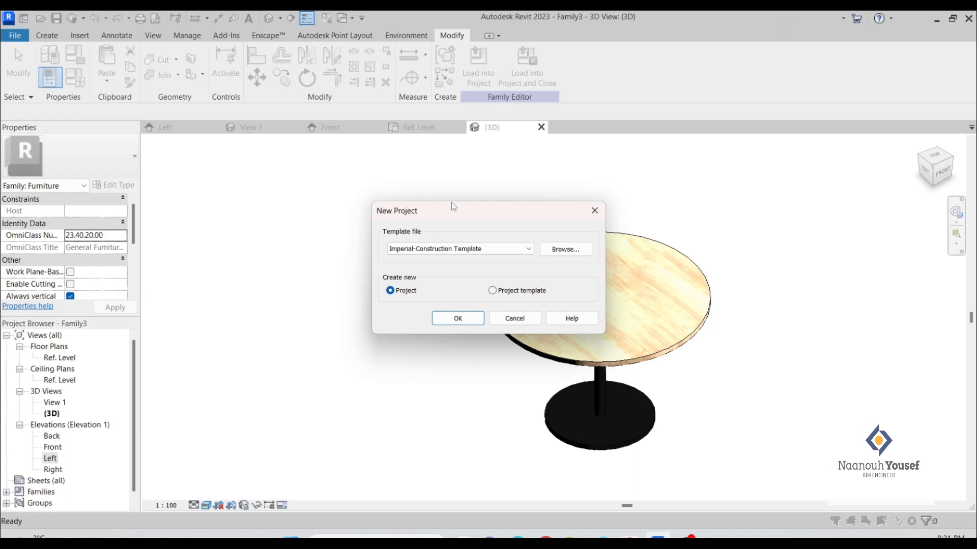
{"action": "left_click", "coordinate": [458, 249]}
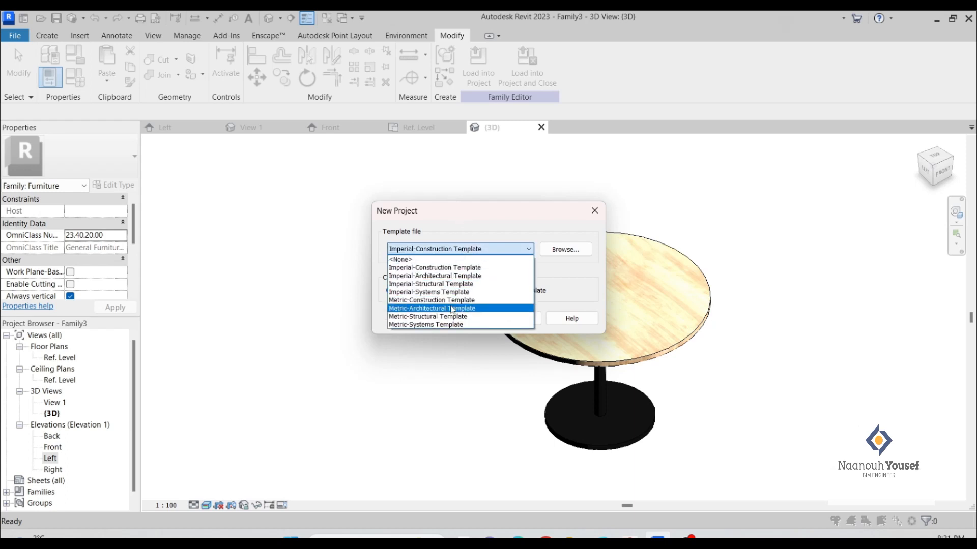
{"action": "left_click", "coordinate": [452, 309]}
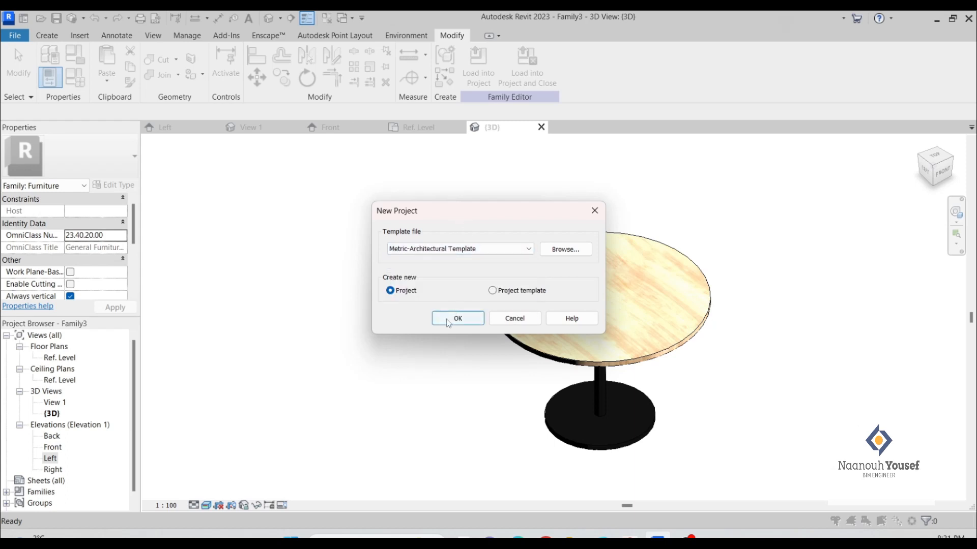
{"action": "left_click", "coordinate": [451, 322]}
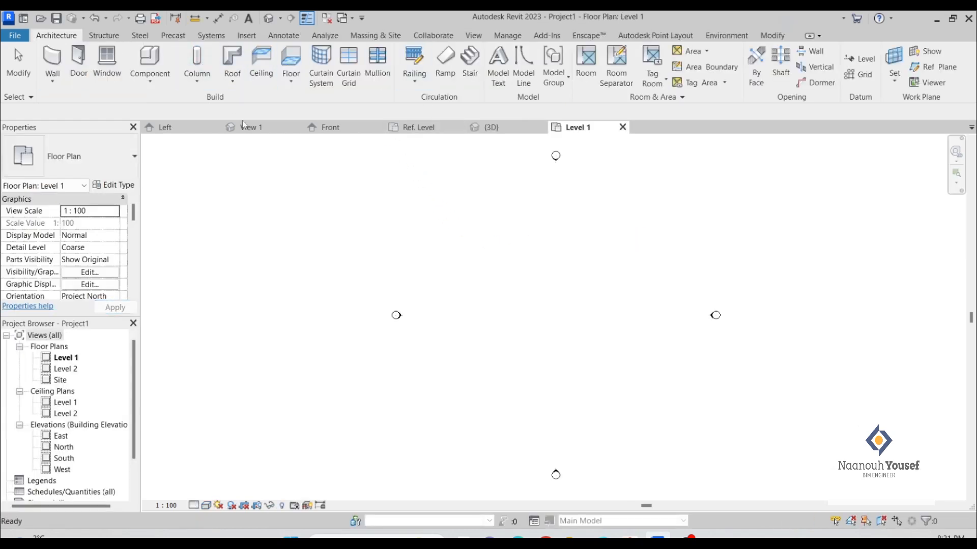
Load the table family into the new project and place one table on the Level 1 plan
{"action": "left_click", "coordinate": [437, 131]}
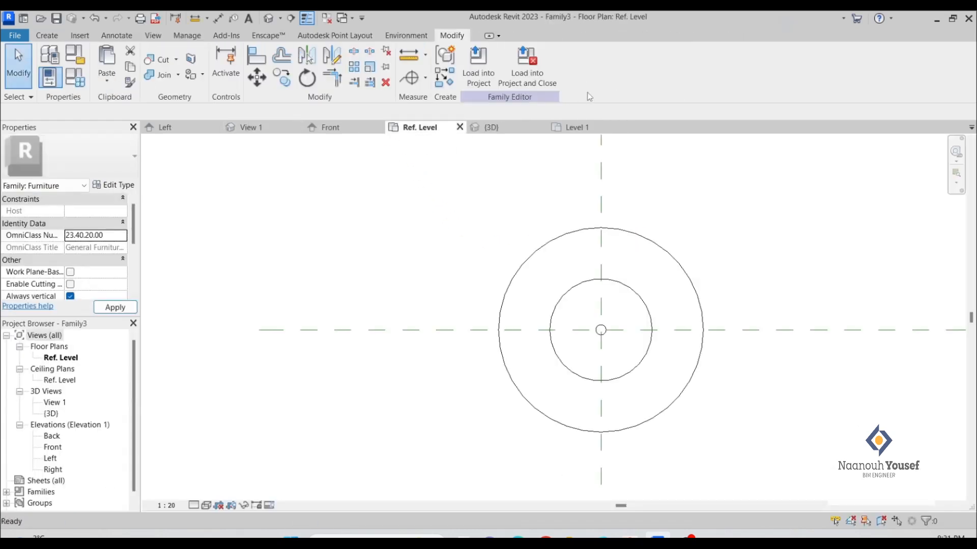
{"action": "left_click", "coordinate": [483, 76]}
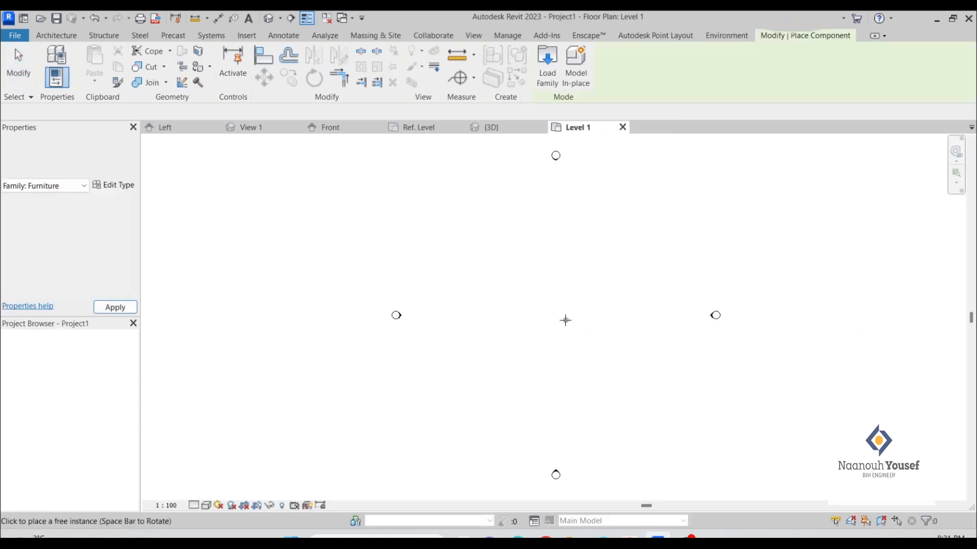
{"action": "scroll", "coordinate": [566, 320], "scroll_direction": "up", "scroll_amount": 5}
{"action": "left_click", "coordinate": [489, 289]}
{"action": "key", "text": "Escape"}
{"action": "key", "text": "Escape"}
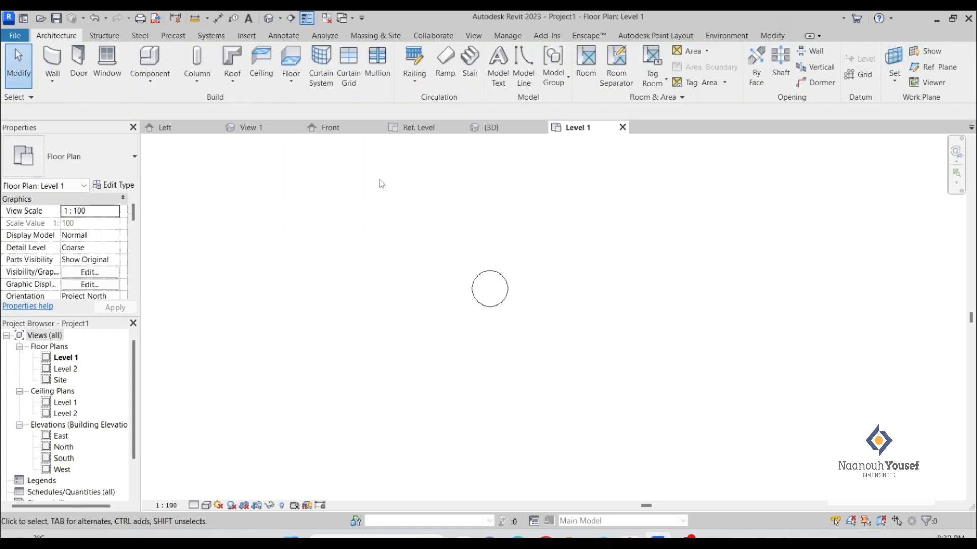
Place a second table component on Level 1, to the right of the first and level with it
{"action": "left_click", "coordinate": [149, 61]}
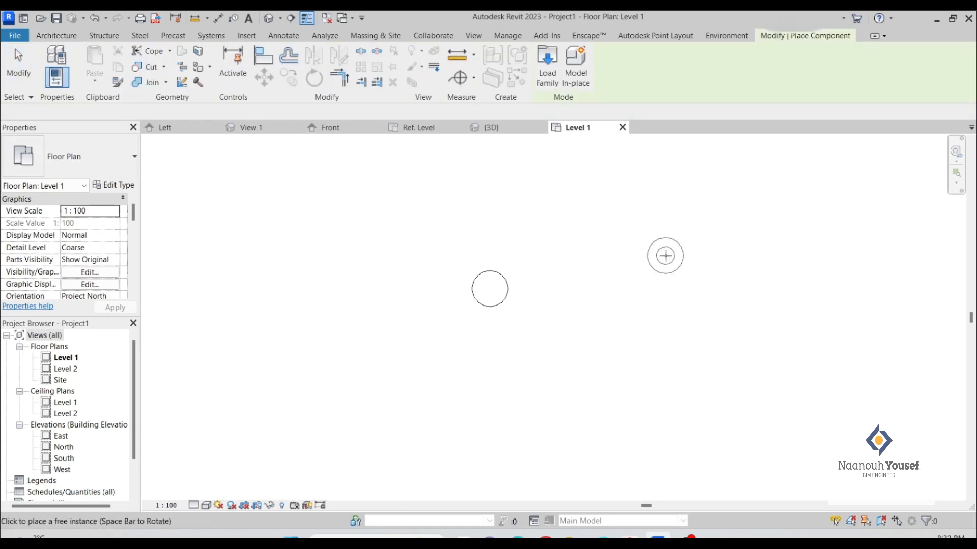
{"action": "left_click", "coordinate": [576, 288]}
{"action": "key", "text": "Escape"}
{"action": "key", "text": "Escape"}
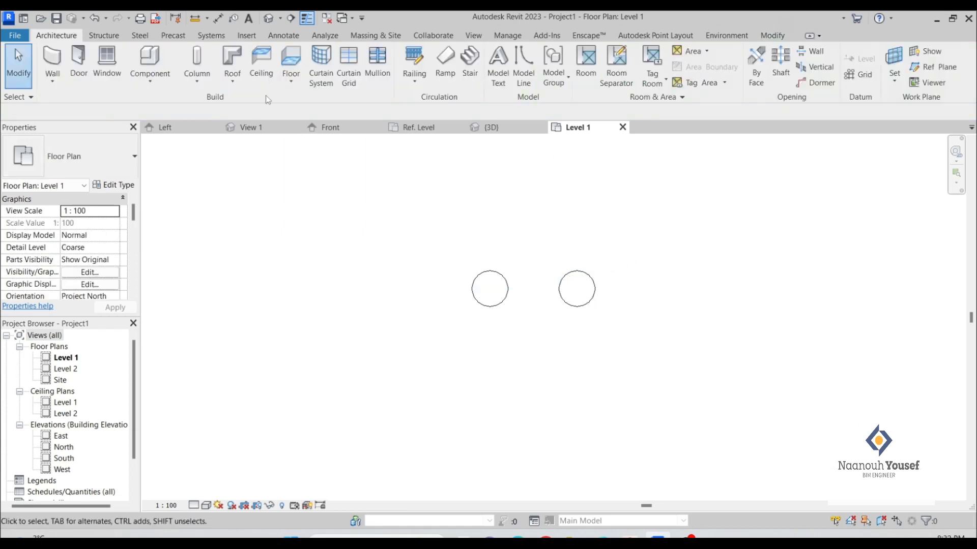
Open the project's default 3D view and set its visual style to Realistic to show both tables' materials
{"action": "left_click", "coordinate": [268, 18]}
{"action": "scroll", "coordinate": [528, 323], "scroll_direction": "up", "scroll_amount": 3}
{"action": "left_click", "coordinate": [527, 272]}
{"action": "middle_click_drag", "start_coordinate": [547, 314], "coordinate": [585, 347], "text": "shift"}
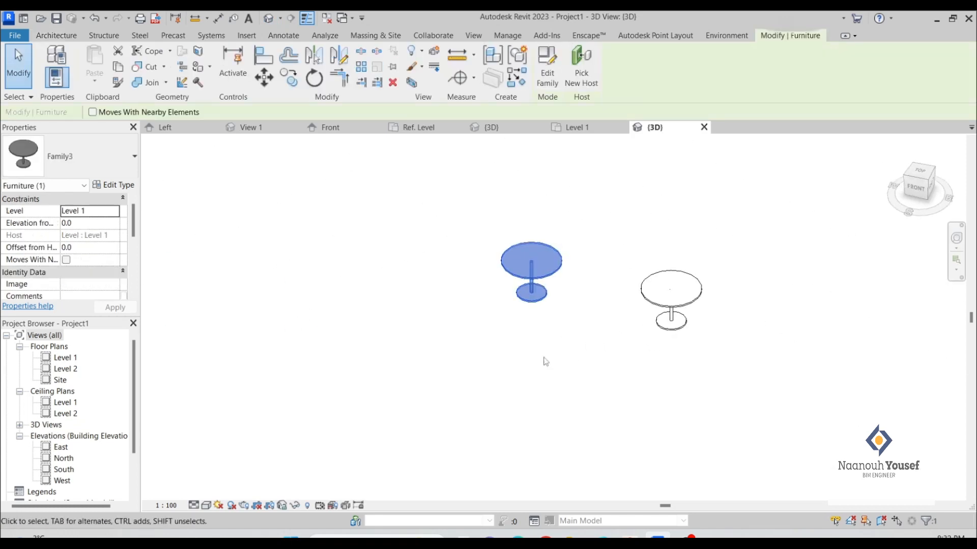
{"action": "left_click", "coordinate": [545, 361]}
{"action": "left_click", "coordinate": [210, 506]}
{"action": "left_click", "coordinate": [229, 491]}
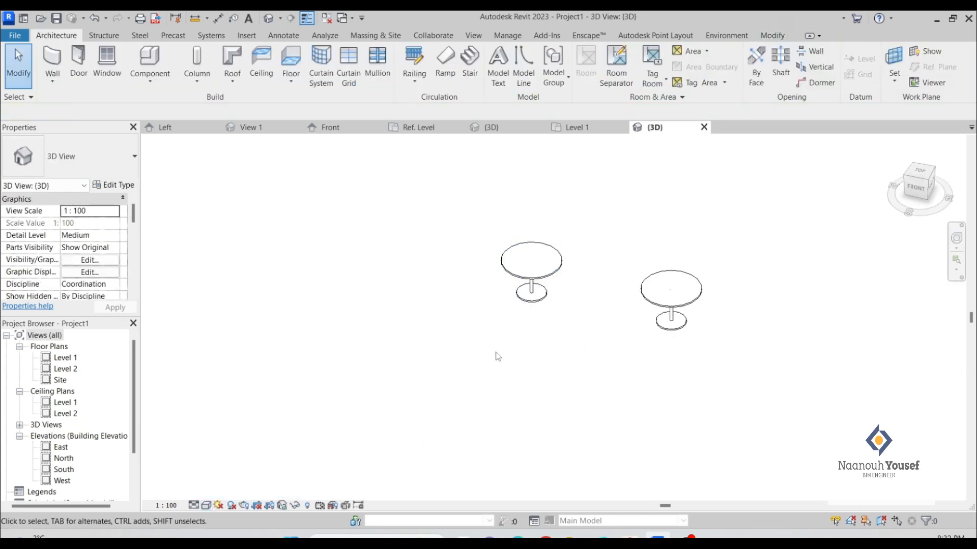
{"action": "middle_click_drag", "start_coordinate": [601, 297], "coordinate": [626, 351], "text": "shift"}
{"action": "scroll", "coordinate": [544, 298], "scroll_direction": "up", "scroll_amount": 5}
{"action": "middle_click_drag", "start_coordinate": [543, 298], "coordinate": [575, 269], "text": "shift"}
{"action": "middle_click_drag", "start_coordinate": [651, 260], "coordinate": [480, 360]}
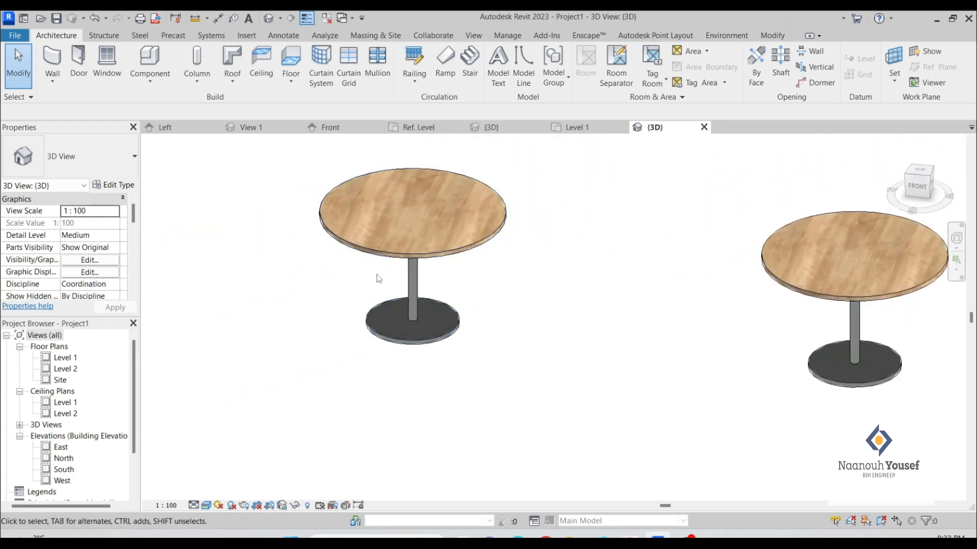
Set the Table D type parameter of the placed table family to 1000 to test it on both tables
{"action": "left_click", "coordinate": [426, 258]}
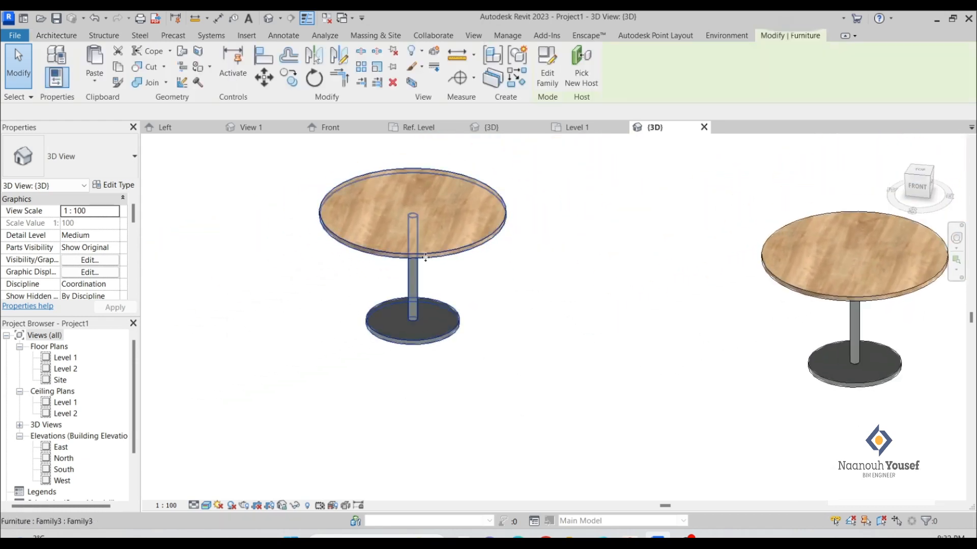
{"action": "left_click", "coordinate": [116, 186]}
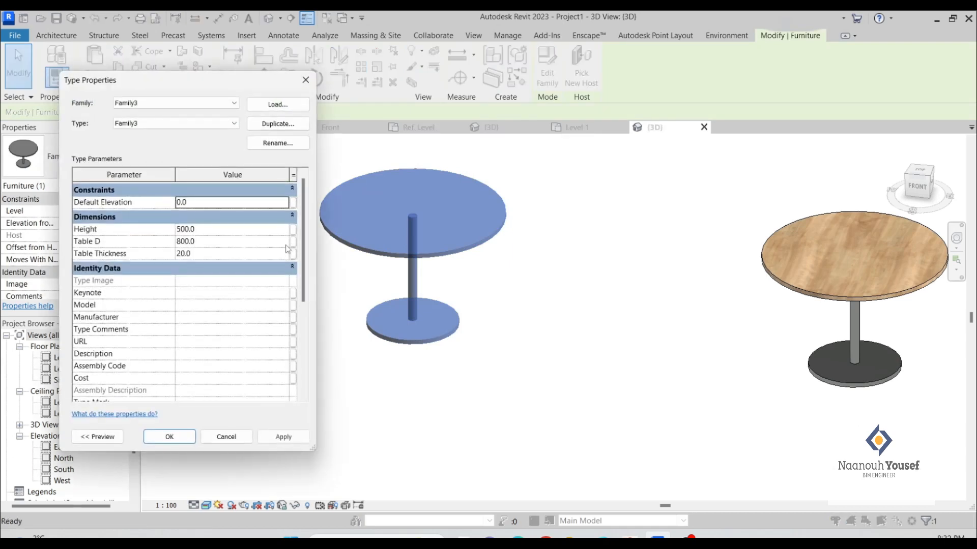
{"action": "left_click", "coordinate": [213, 230]}
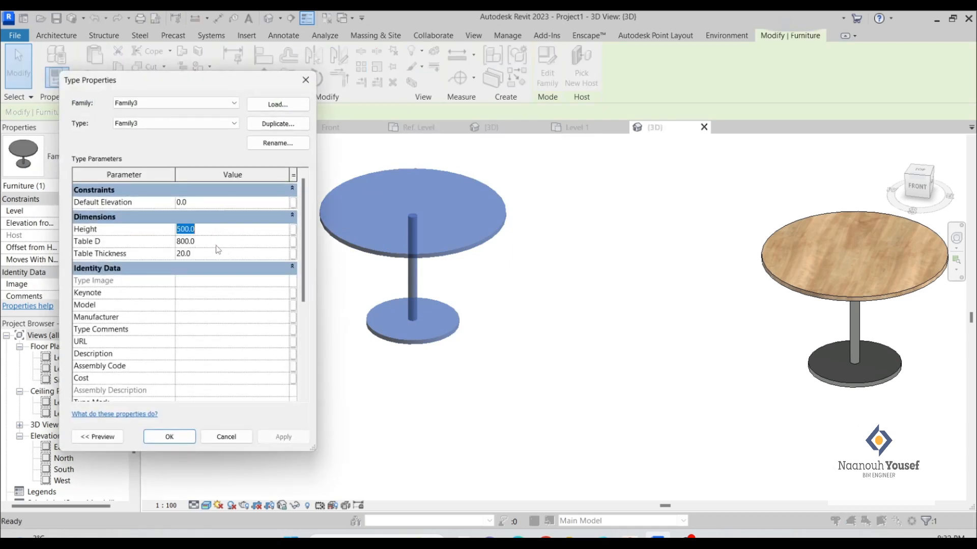
{"action": "left_click", "coordinate": [217, 242]}
{"action": "type", "text": "1000"}
{"action": "left_click", "coordinate": [297, 433]}
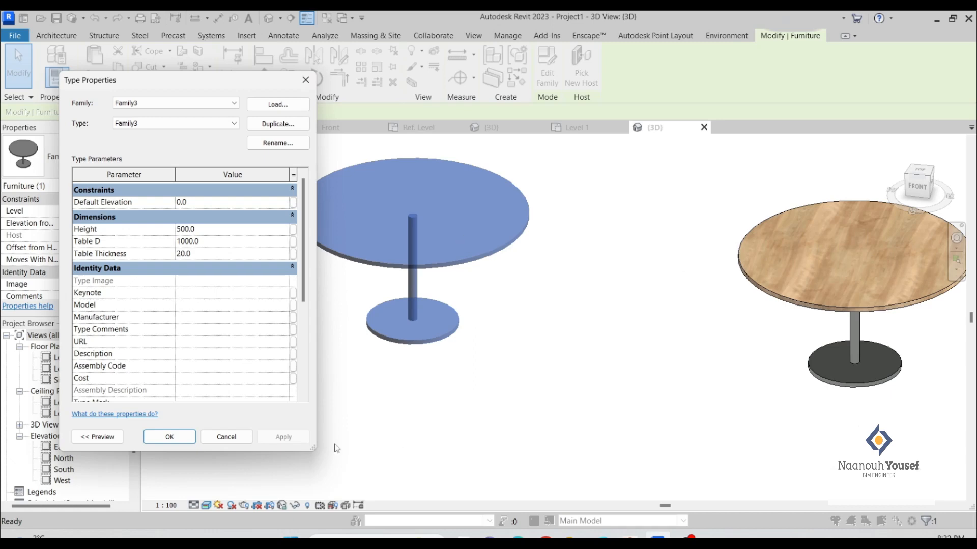
{"action": "left_click", "coordinate": [173, 436]}
{"action": "scroll", "coordinate": [414, 420], "scroll_direction": "down", "scroll_amount": 3}
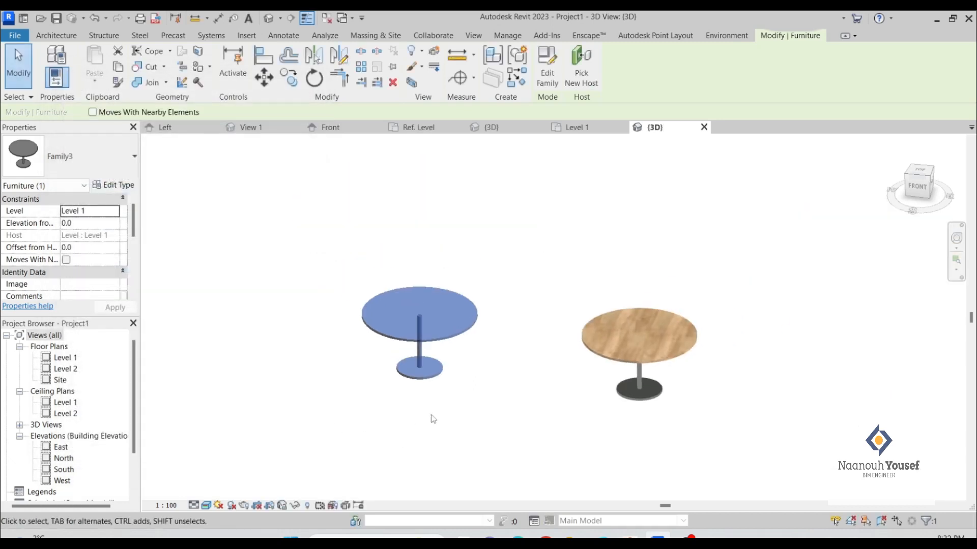
{"action": "key", "text": "Escape"}
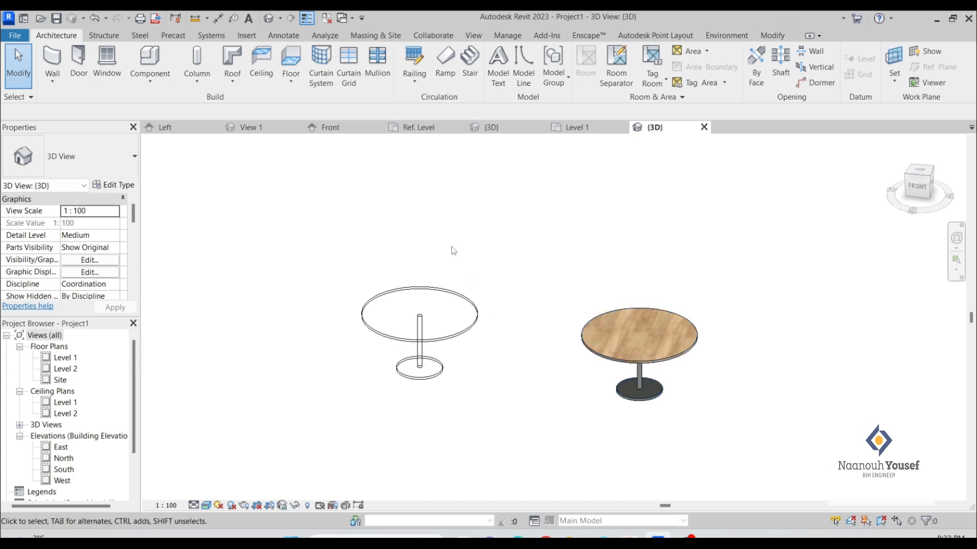
Return to the table family's Front elevation and change its Height parameter from type to instance
{"action": "left_click", "coordinate": [340, 128]}
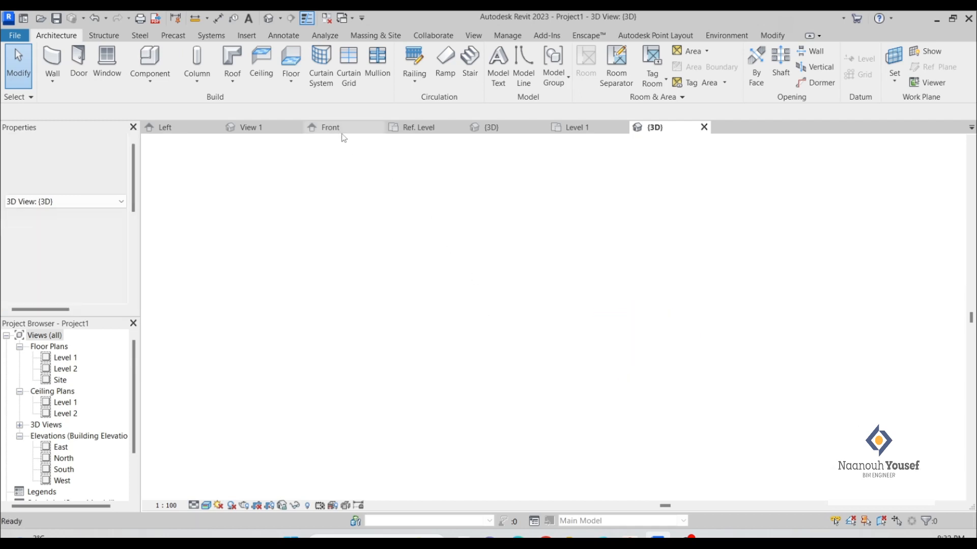
{"action": "scroll", "coordinate": [496, 348], "scroll_direction": "up", "scroll_amount": 4}
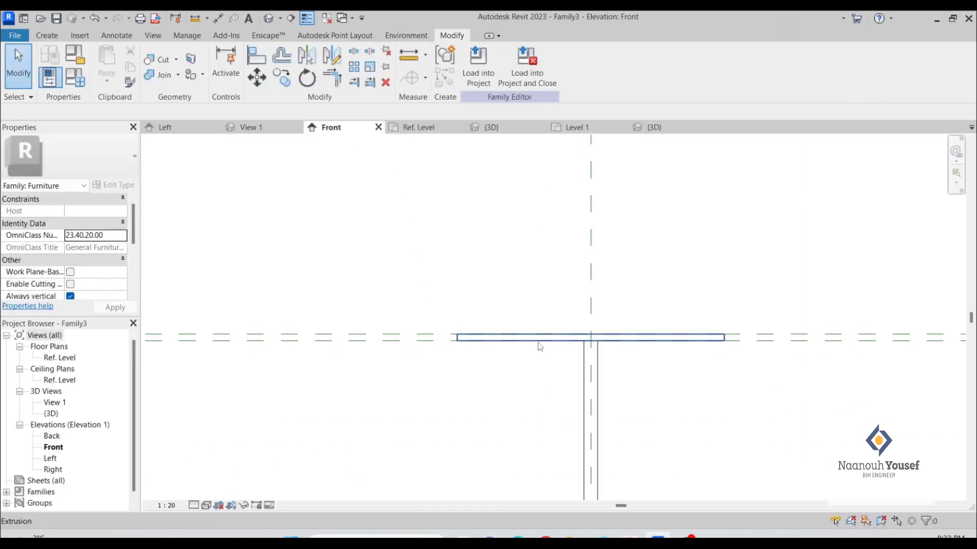
{"action": "left_click", "coordinate": [75, 77]}
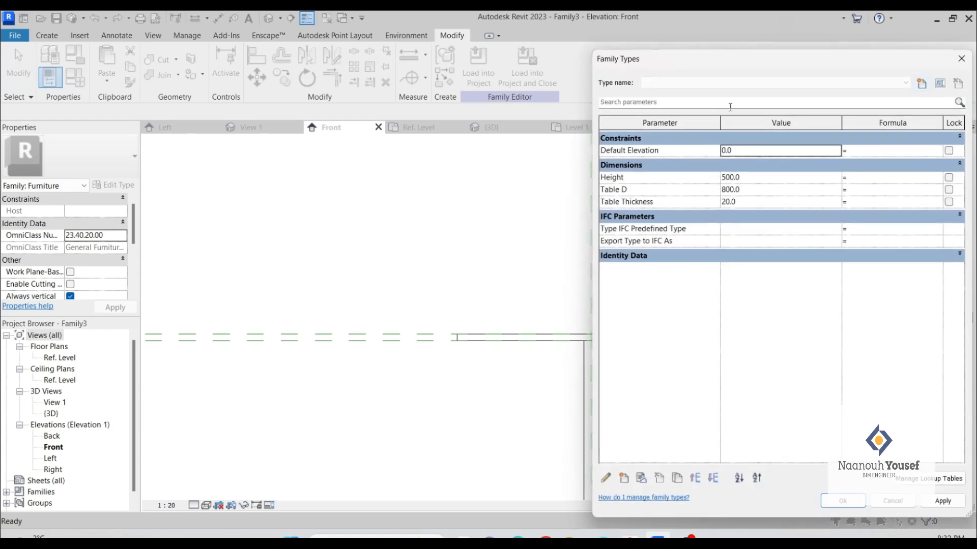
{"action": "left_click", "coordinate": [747, 179]}
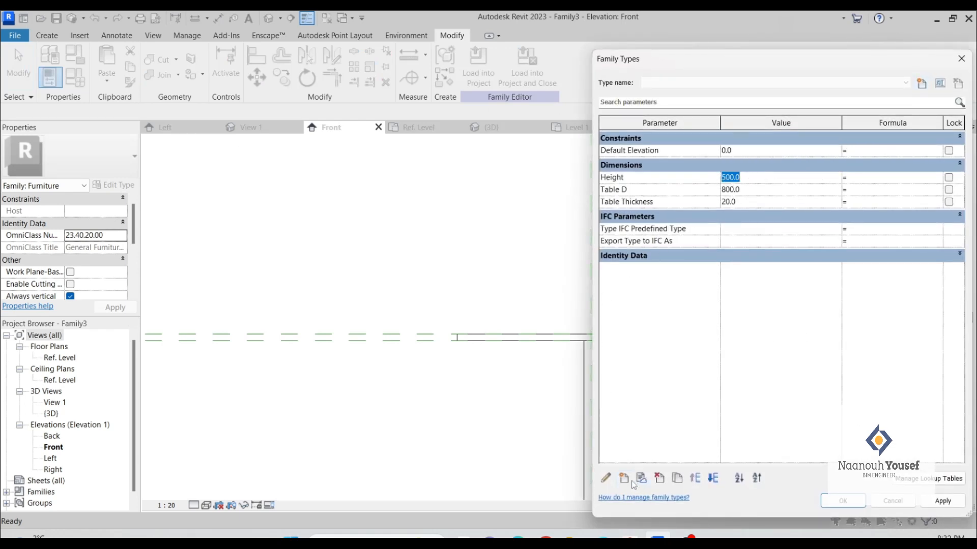
{"action": "left_click", "coordinate": [606, 478]}
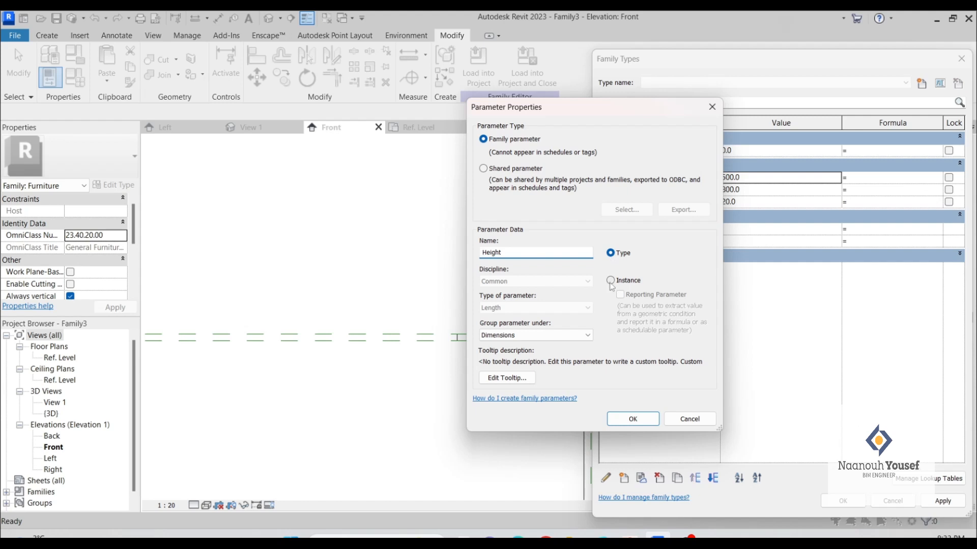
{"action": "left_click", "coordinate": [610, 280]}
{"action": "left_click", "coordinate": [633, 419]}
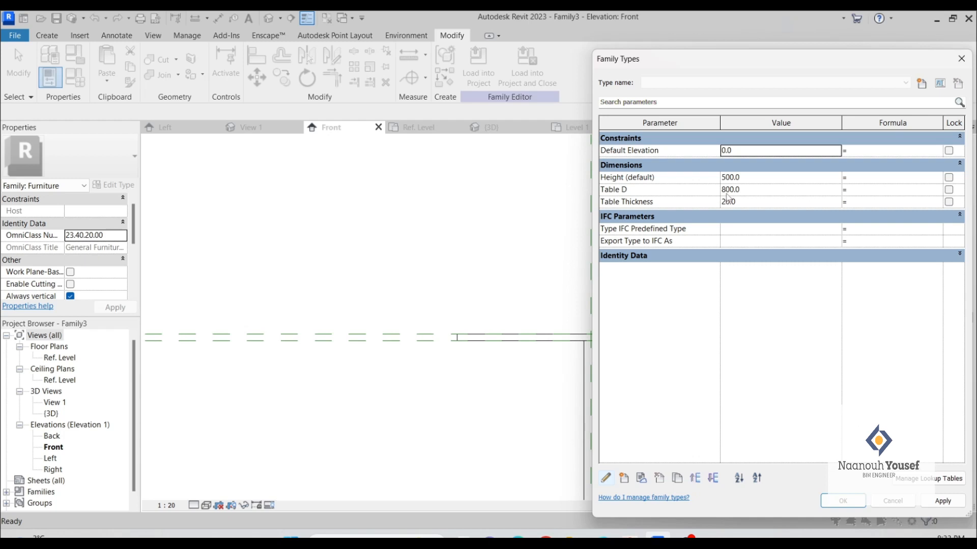
Change the Table D and Table Thickness family parameters to instance parameters and accept the family type changes
{"action": "left_click", "coordinate": [746, 189]}
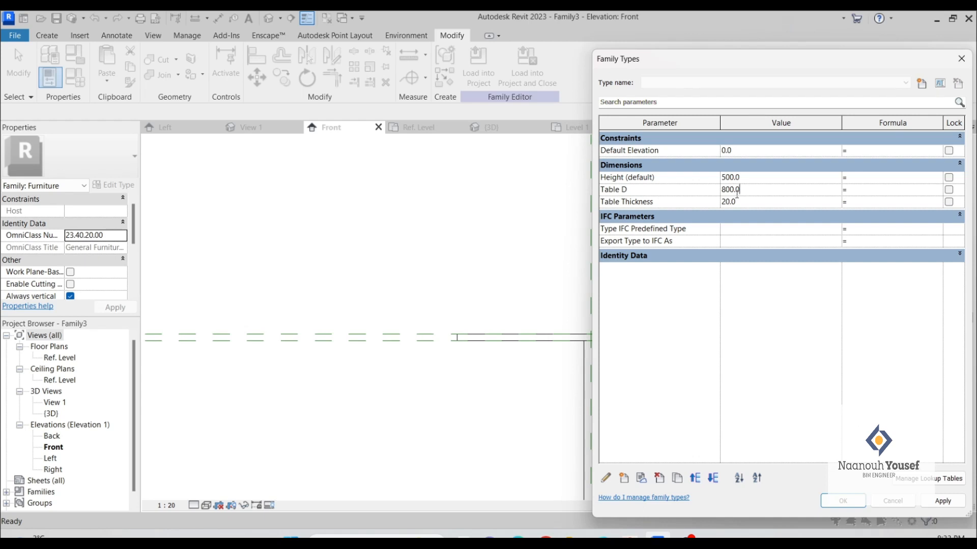
{"action": "left_click", "coordinate": [605, 479]}
{"action": "left_click", "coordinate": [623, 281]}
{"action": "left_click", "coordinate": [646, 419]}
{"action": "left_click", "coordinate": [713, 206]}
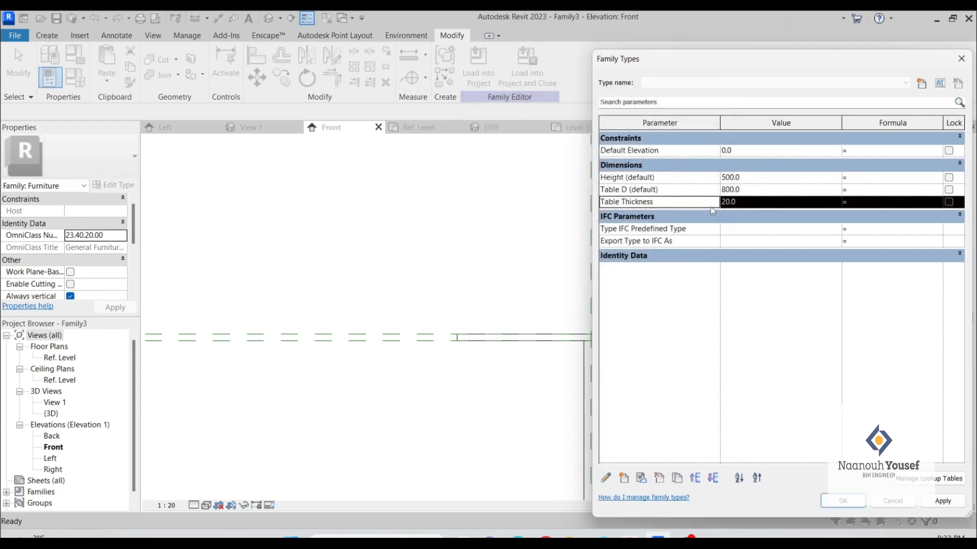
{"action": "left_click", "coordinate": [606, 479]}
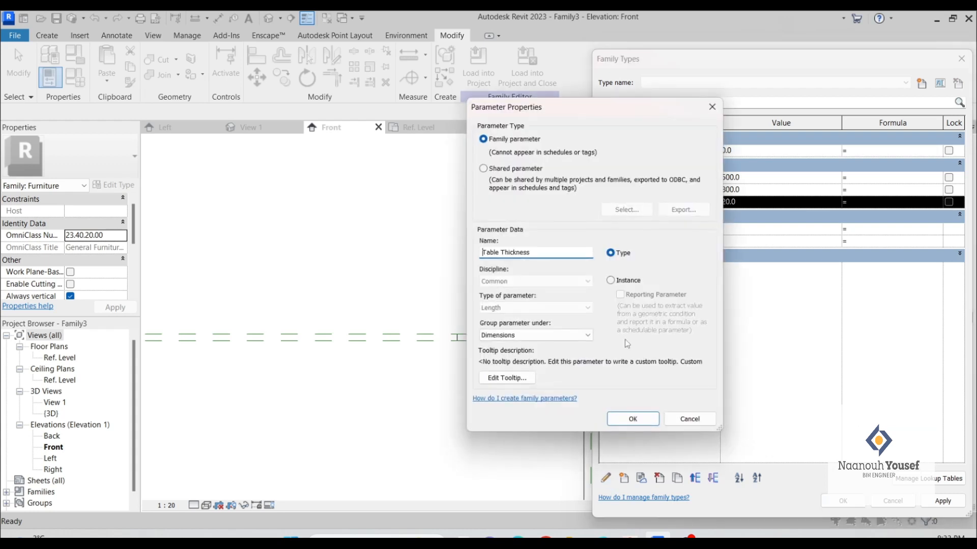
{"action": "left_click", "coordinate": [611, 280]}
{"action": "left_click", "coordinate": [632, 418]}
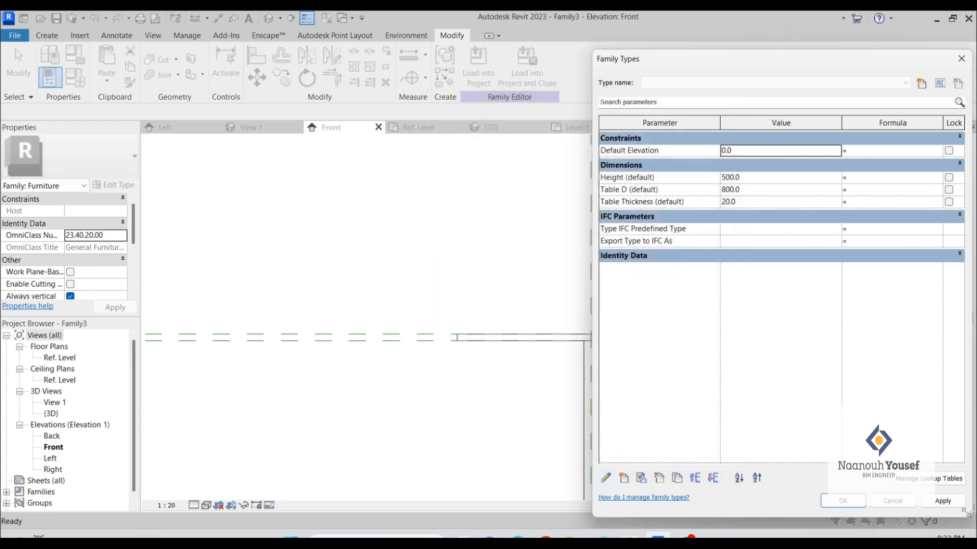
{"action": "left_click", "coordinate": [840, 502]}
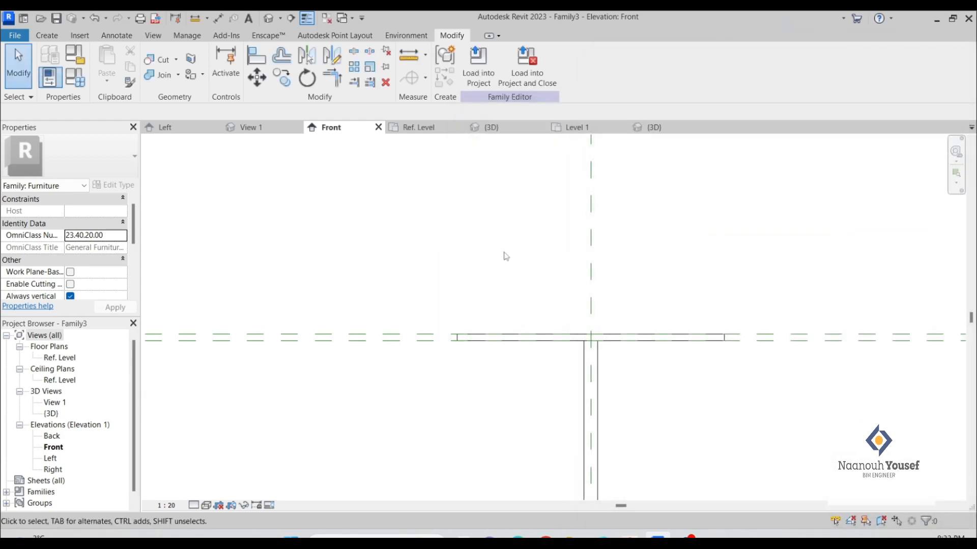
Reload the table family into the project, overwriting the existing version and its parameter values, and open the default 3D view
{"action": "left_click", "coordinate": [478, 74]}
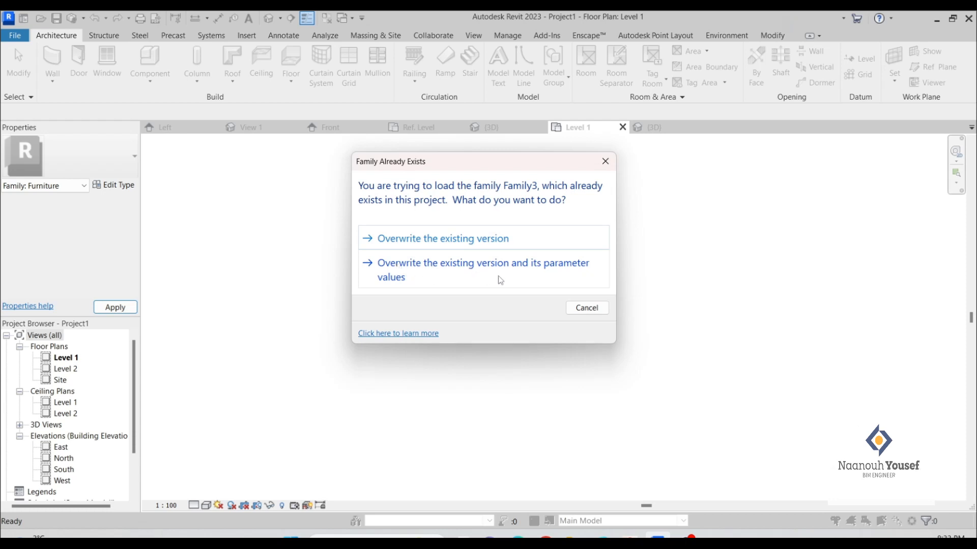
{"action": "left_click", "coordinate": [535, 283]}
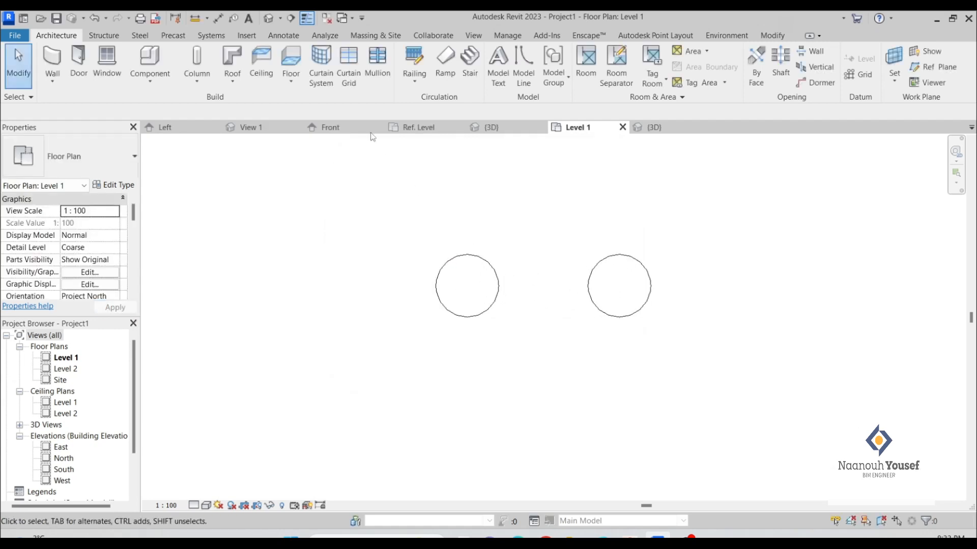
{"action": "left_click", "coordinate": [268, 18]}
{"action": "middle_click_drag", "start_coordinate": [612, 304], "coordinate": [643, 284], "text": "shift"}
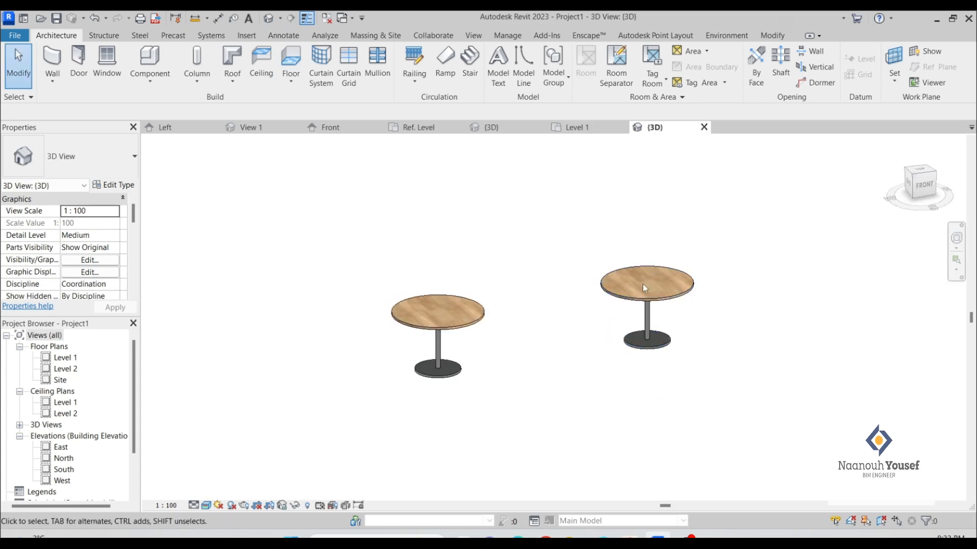
Set only the left table's instance dimensions to Height 800, Table D 1500 and Table Thickness 30
{"action": "left_click", "coordinate": [436, 333]}
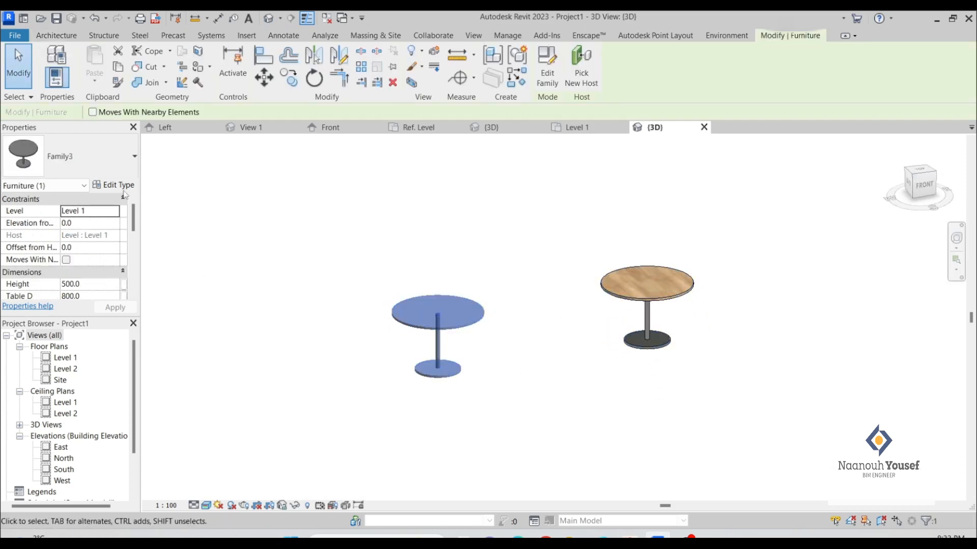
{"action": "scroll", "coordinate": [112, 261], "scroll_direction": "down", "scroll_amount": 1}
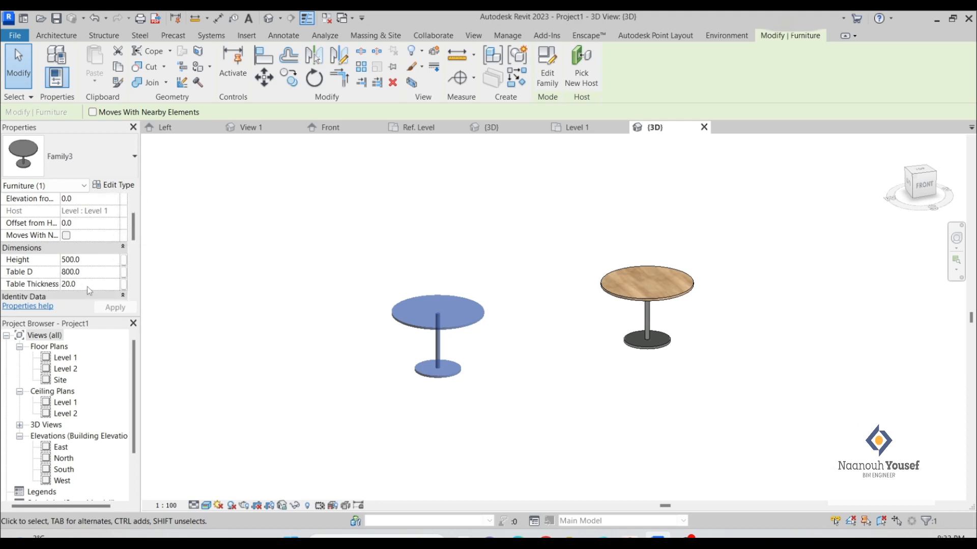
{"action": "left_click", "coordinate": [92, 262]}
{"action": "type", "text": "80"}
{"action": "left_click", "coordinate": [96, 267]}
{"action": "type", "text": "1"}
{"action": "left_click", "coordinate": [88, 285]}
{"action": "type", "text": "30"}
{"action": "left_click", "coordinate": [115, 307]}
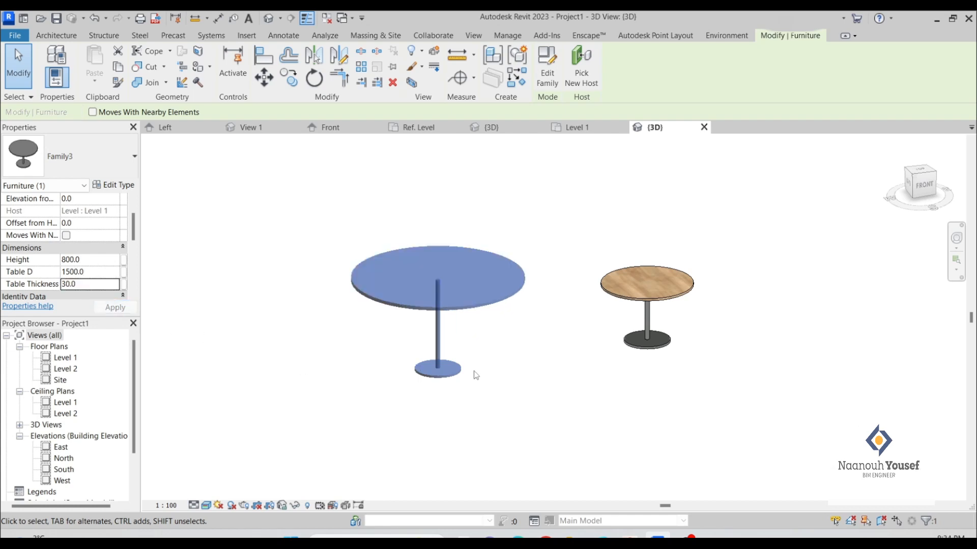
{"action": "left_click", "coordinate": [476, 309]}
{"action": "middle_click_drag", "start_coordinate": [475, 309], "coordinate": [612, 388], "text": "shift"}
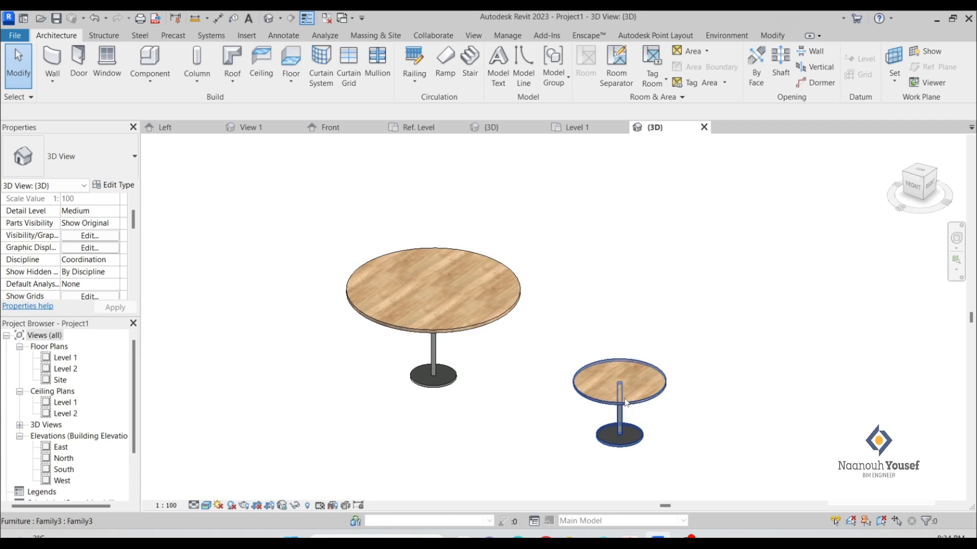
{"action": "middle_click_drag", "start_coordinate": [493, 392], "coordinate": [604, 362], "text": "shift"}
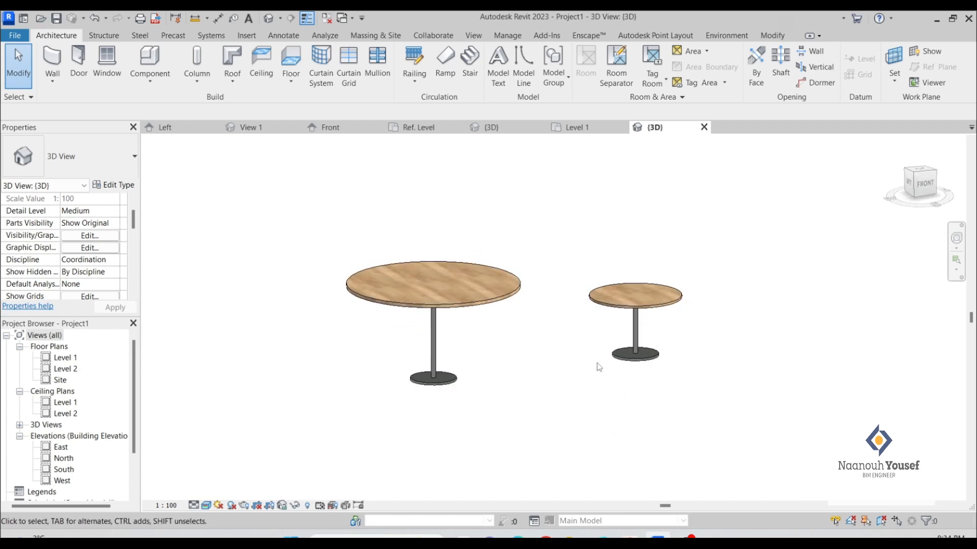